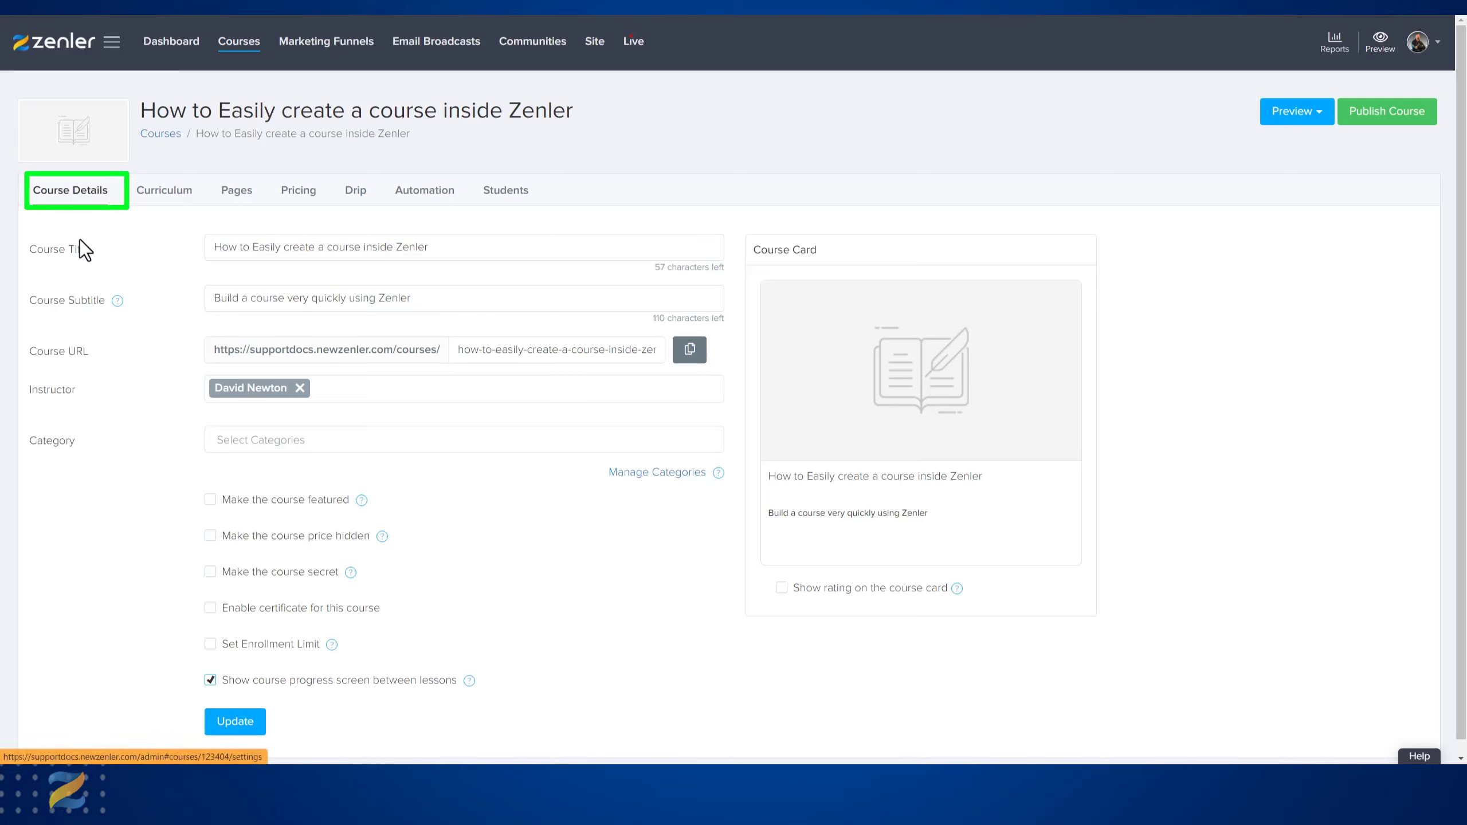
{"action": "left_click_drag", "start_coordinate": [210, 247], "coordinate": [524, 253]}
{"action": "left_click", "coordinate": [233, 372]}
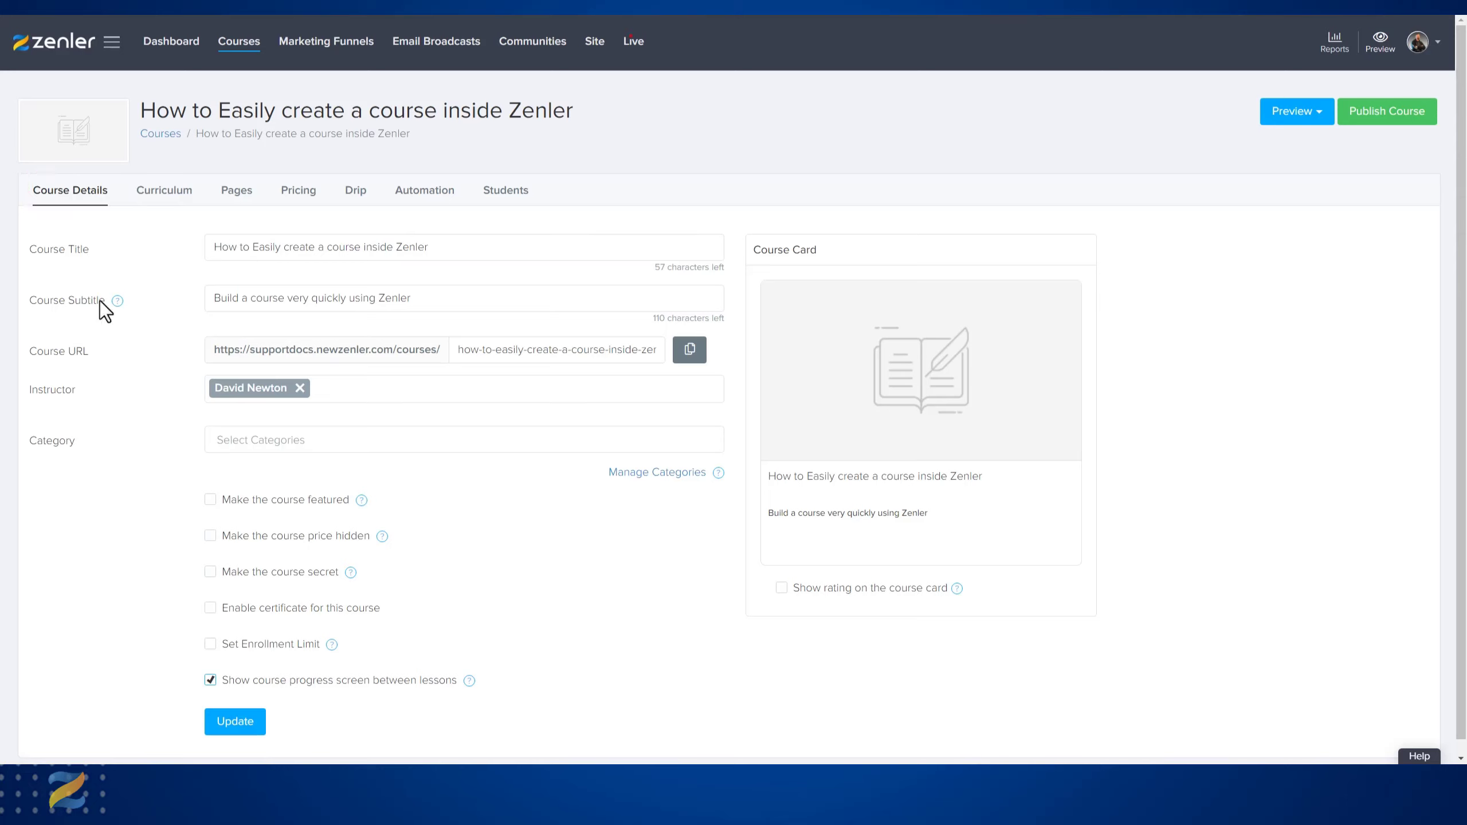
{"action": "left_click_drag", "start_coordinate": [211, 297], "coordinate": [459, 295]}
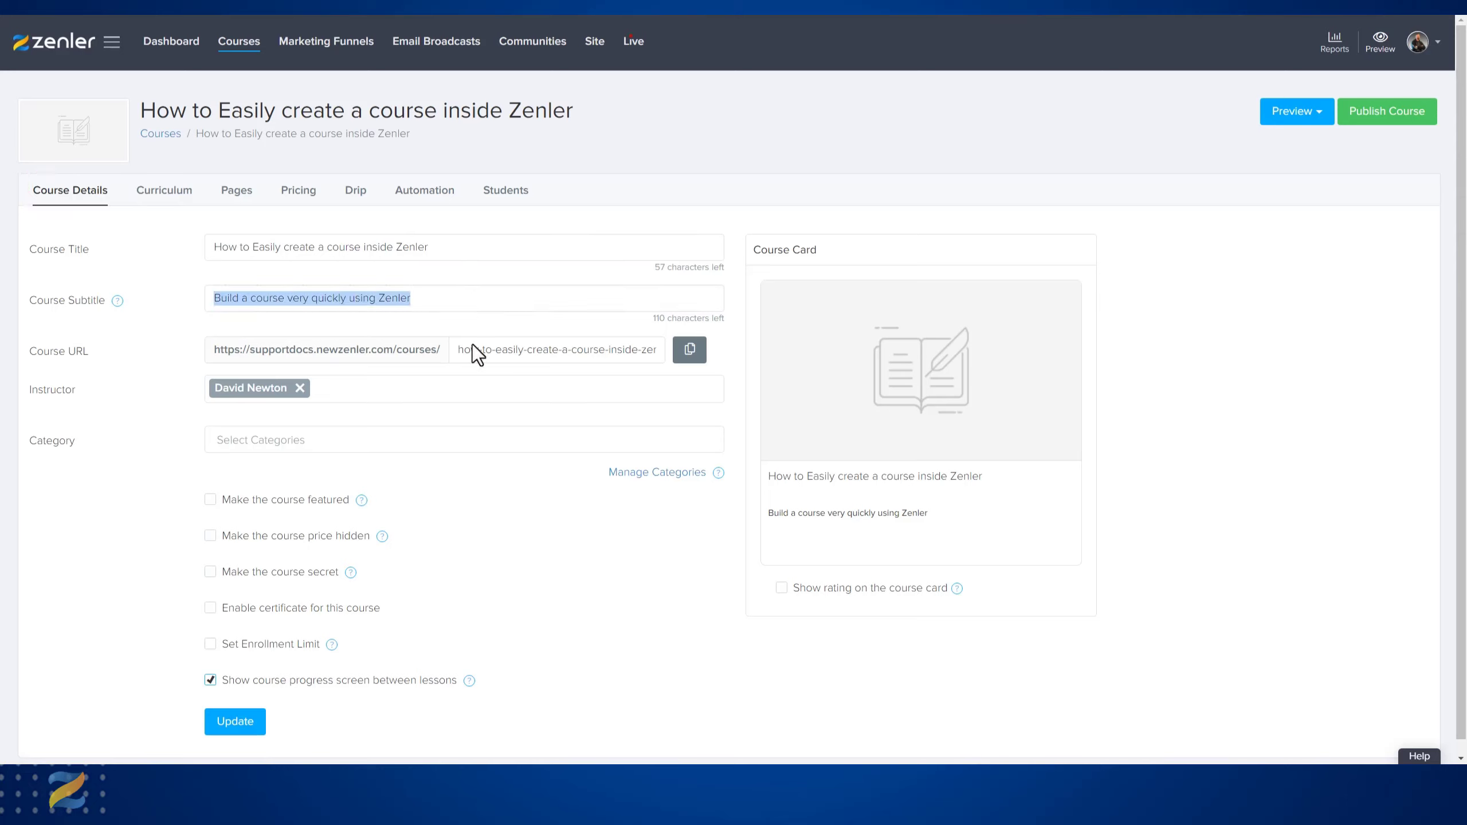
{"action": "left_click", "coordinate": [498, 562]}
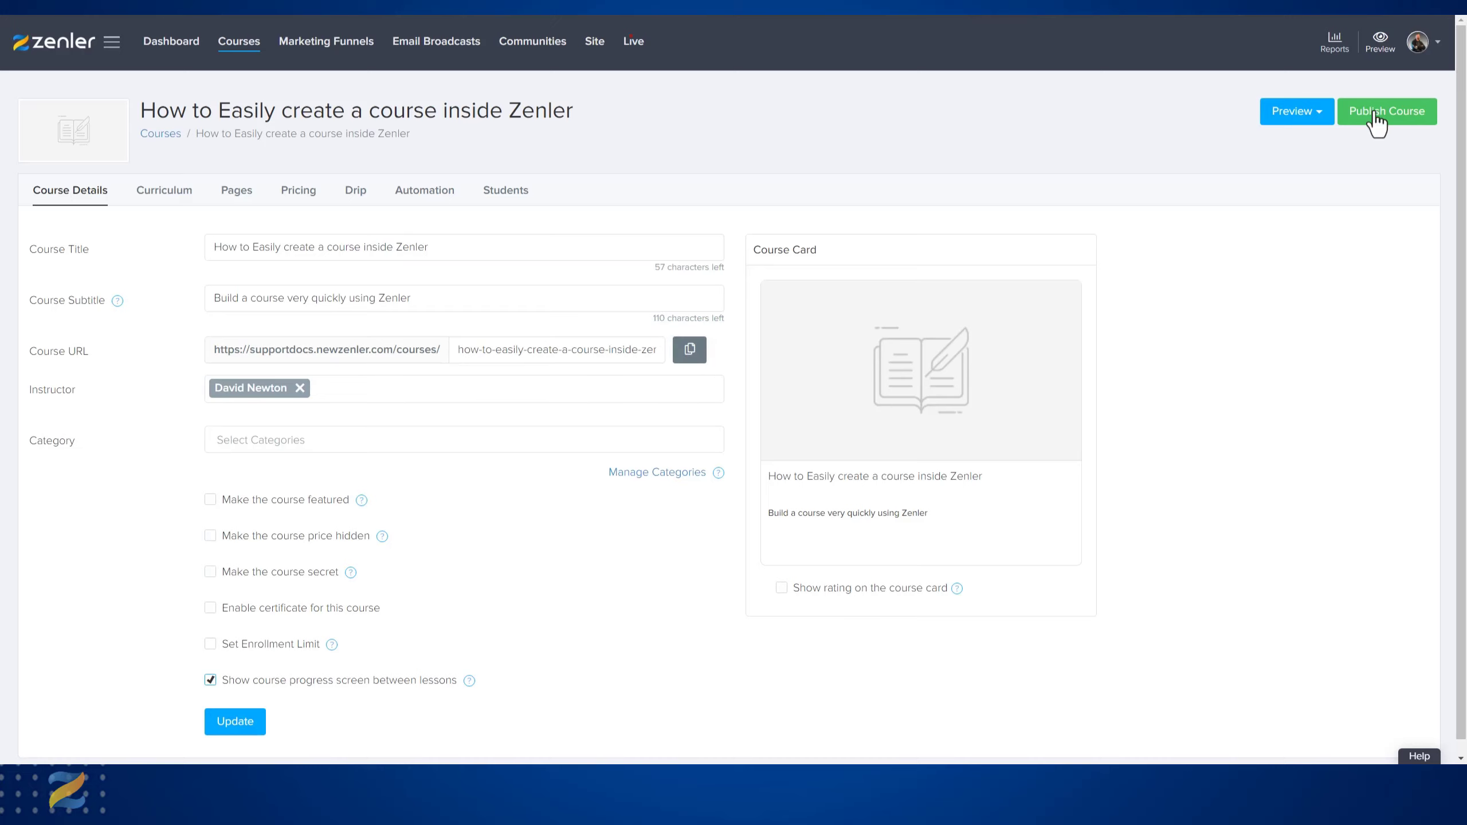
Step: Replace "how-to" with "we-can" at the start of the course URL slug and save the course details
{"action": "left_click", "coordinate": [513, 349]}
{"action": "left_click_drag", "start_coordinate": [459, 349], "coordinate": [668, 351]}
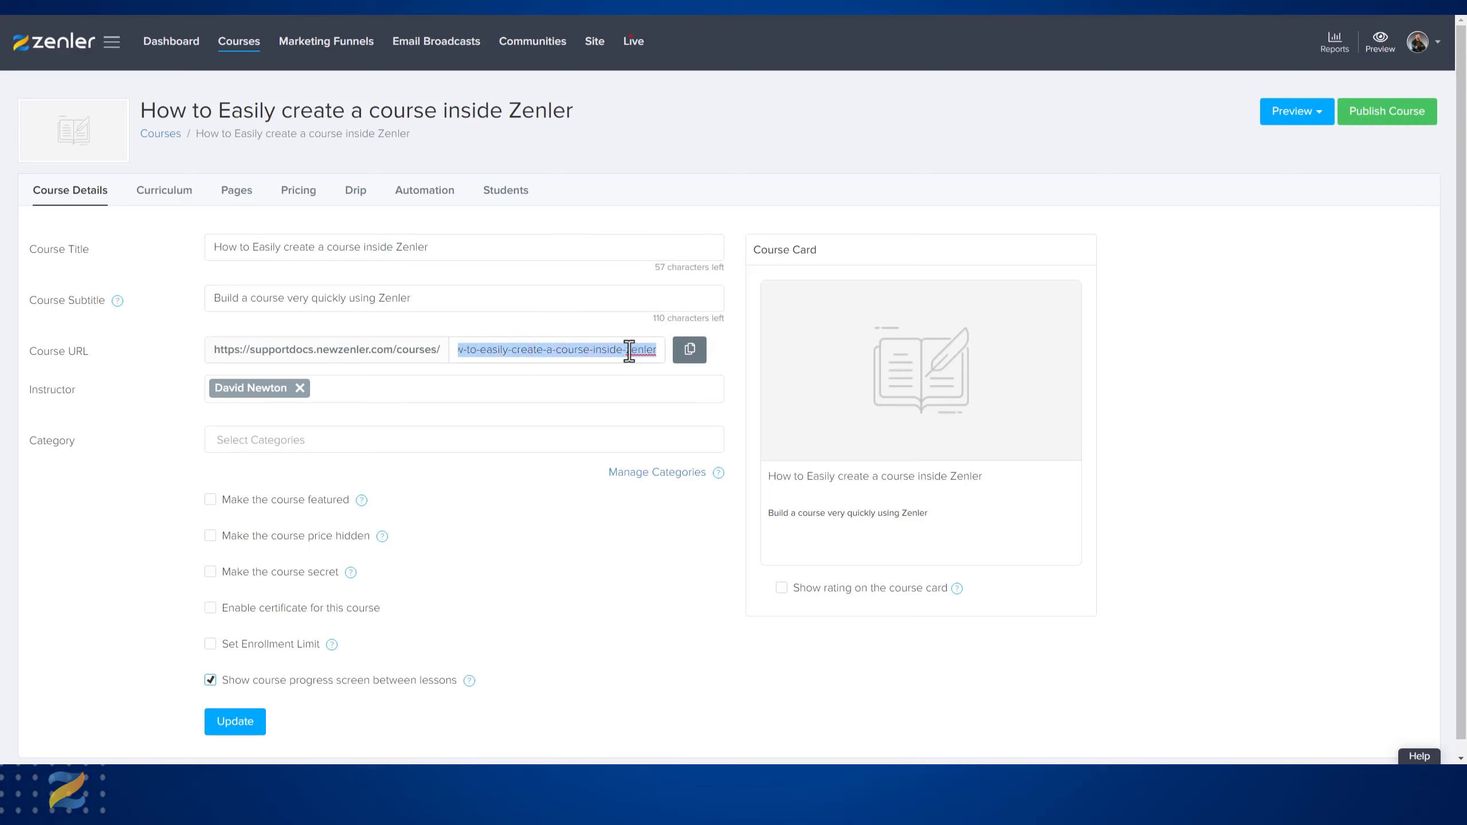
{"action": "left_click_drag", "start_coordinate": [456, 350], "coordinate": [476, 351]}
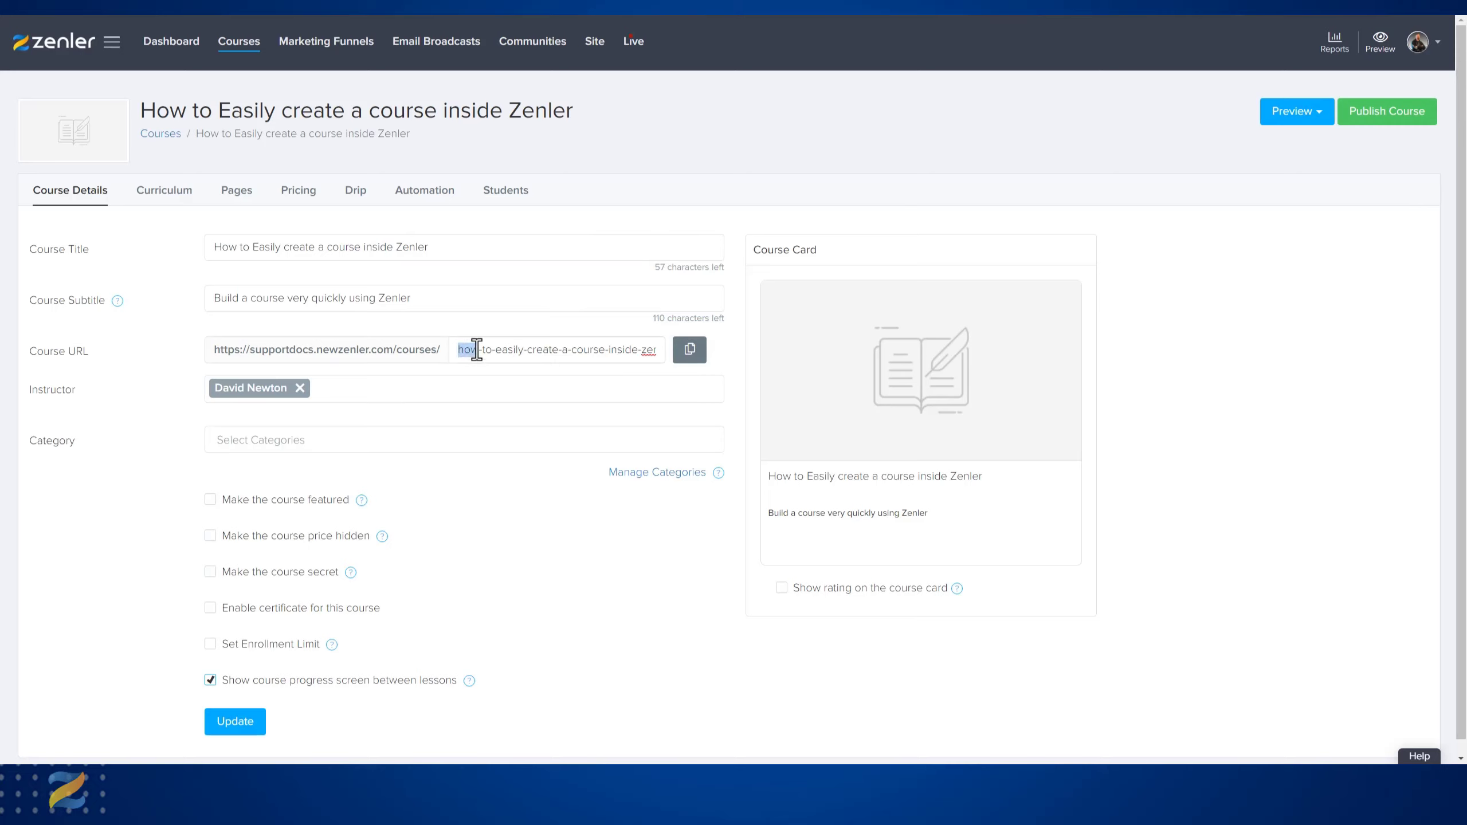
{"action": "type", "text": "we-can"}
{"action": "left_click", "coordinate": [507, 349]}
{"action": "key", "text": "BackSpace"}
{"action": "key", "text": "BackSpace"}
{"action": "key", "text": "BackSpace"}
{"action": "left_click", "coordinate": [241, 731]}
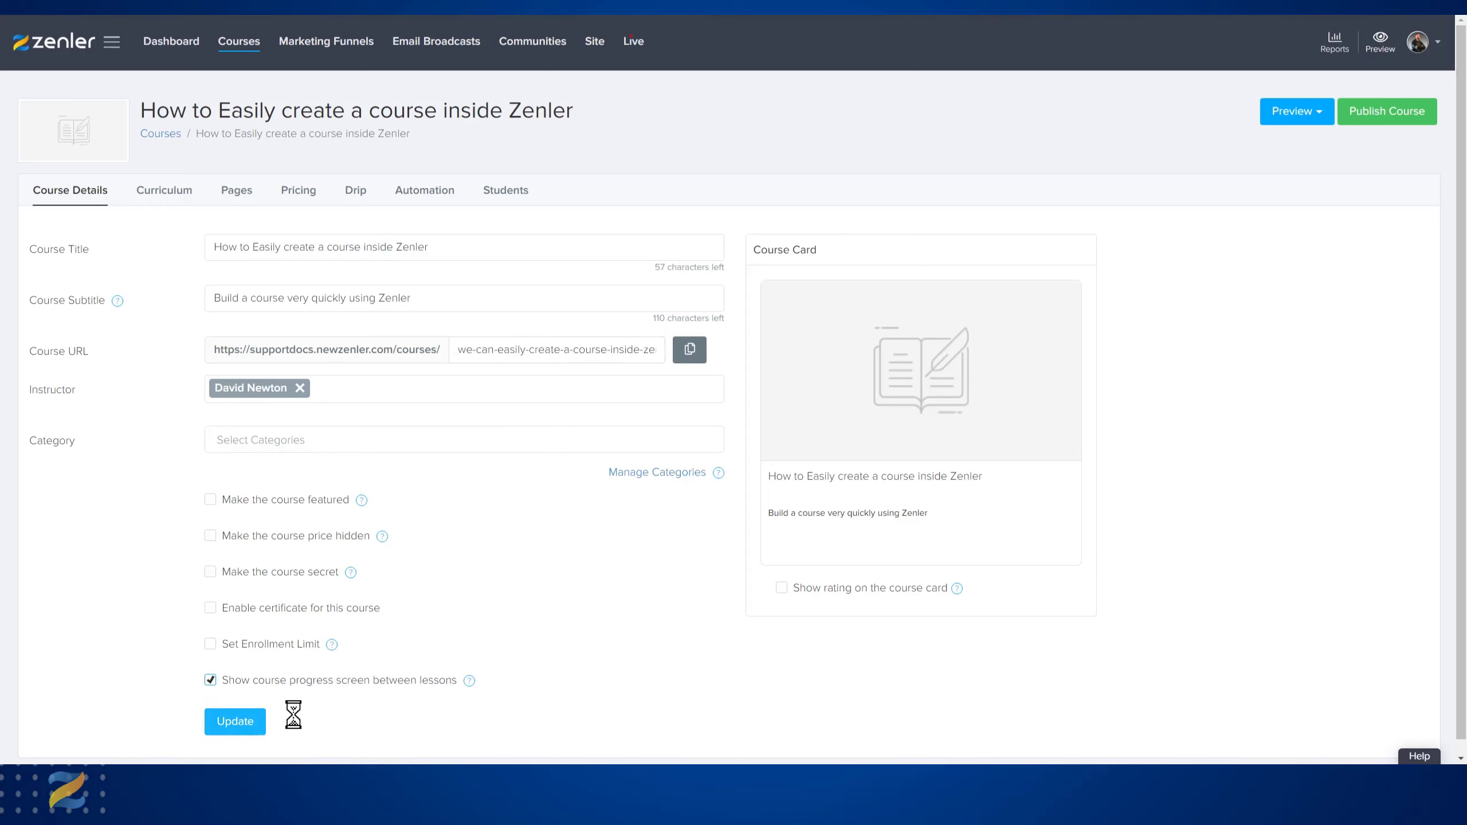
{"action": "left_click_drag", "start_coordinate": [463, 349], "coordinate": [513, 349]}
{"action": "left_click", "coordinate": [500, 514]}
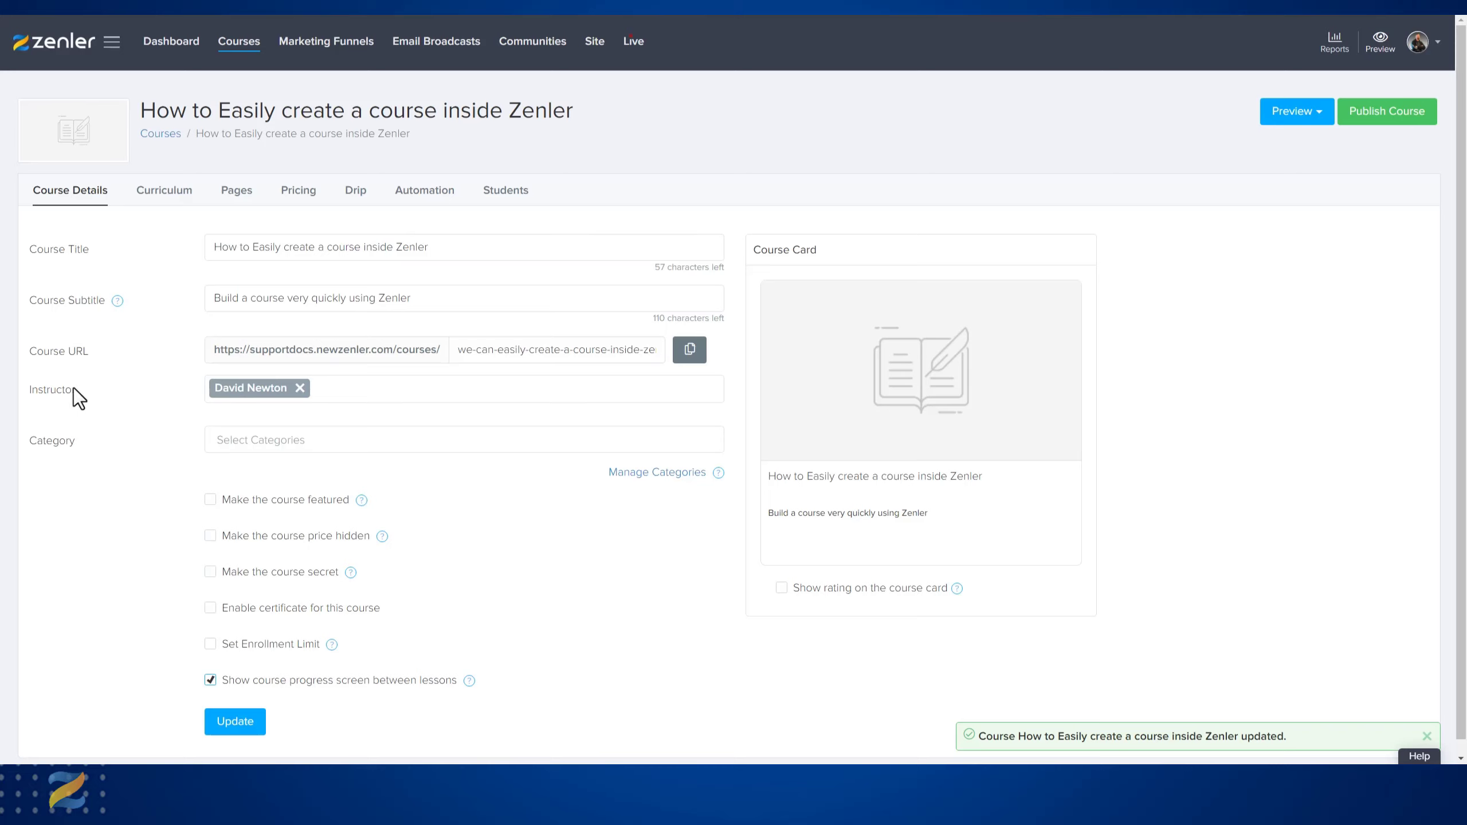
Step: Try adding and removing instructors on the course, ending with only the original instructor assigned
{"action": "left_click", "coordinate": [333, 390]}
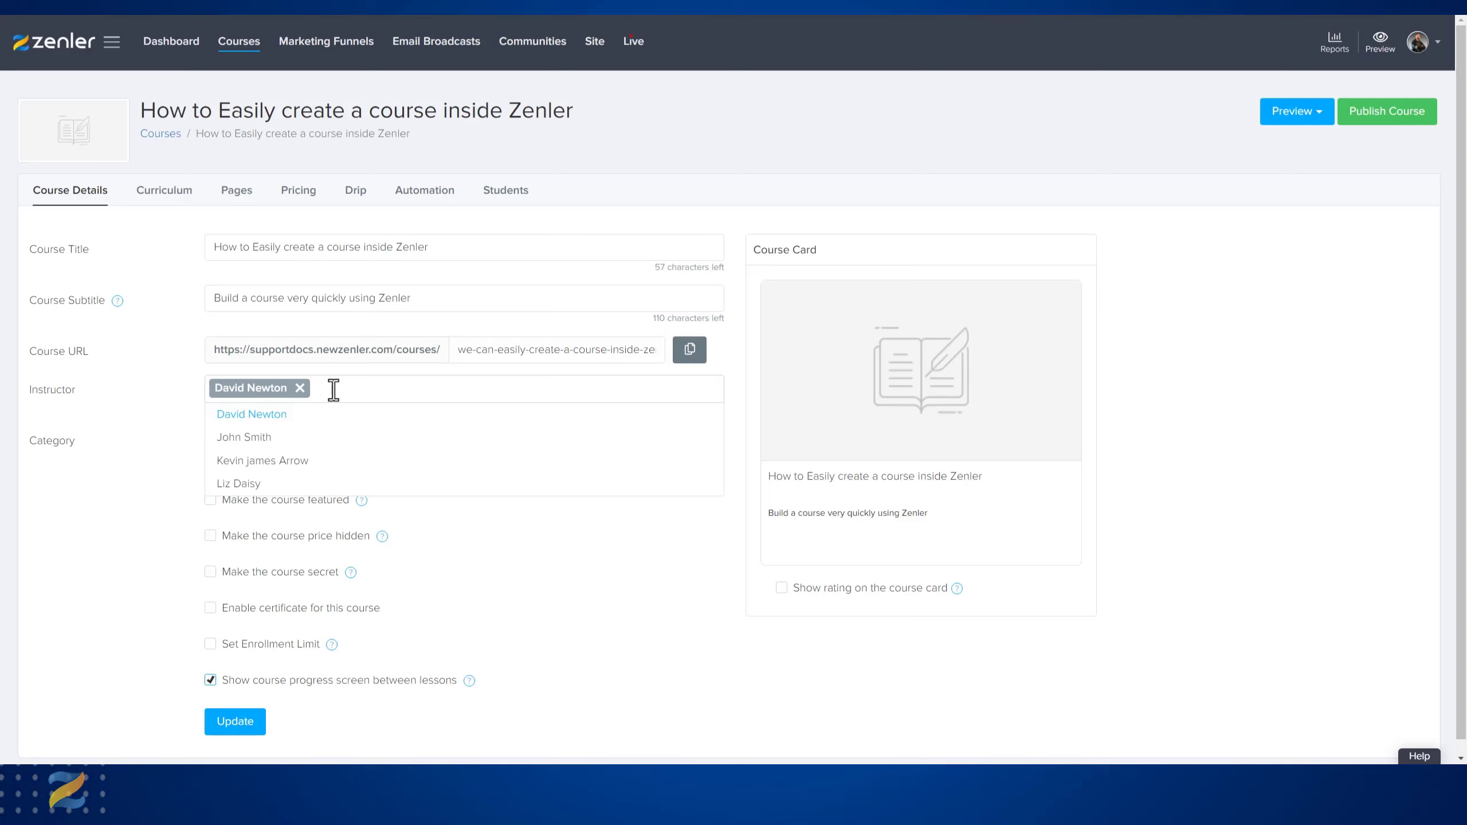
{"action": "left_click", "coordinate": [238, 484]}
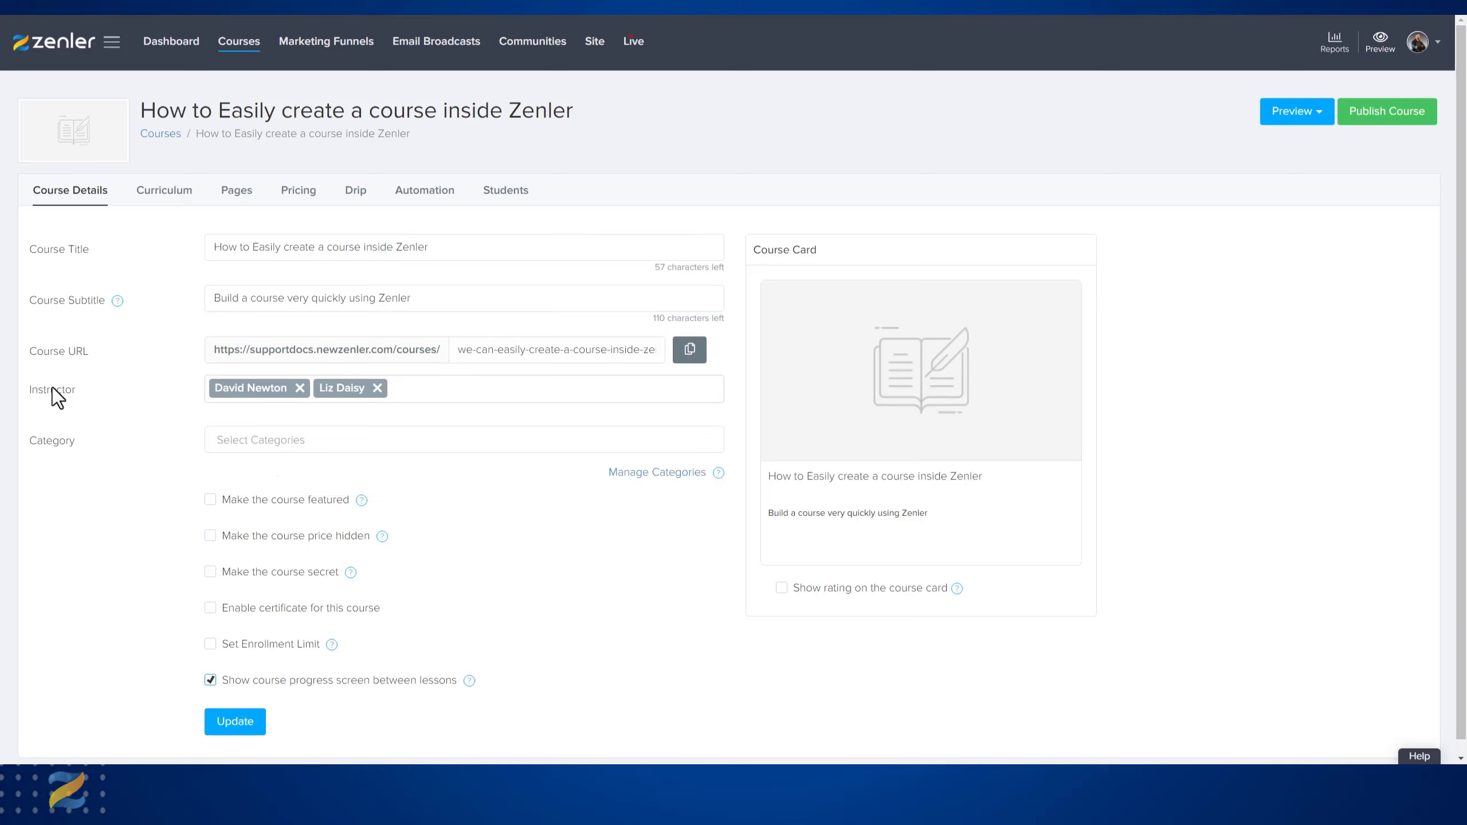
{"action": "left_click", "coordinate": [300, 389]}
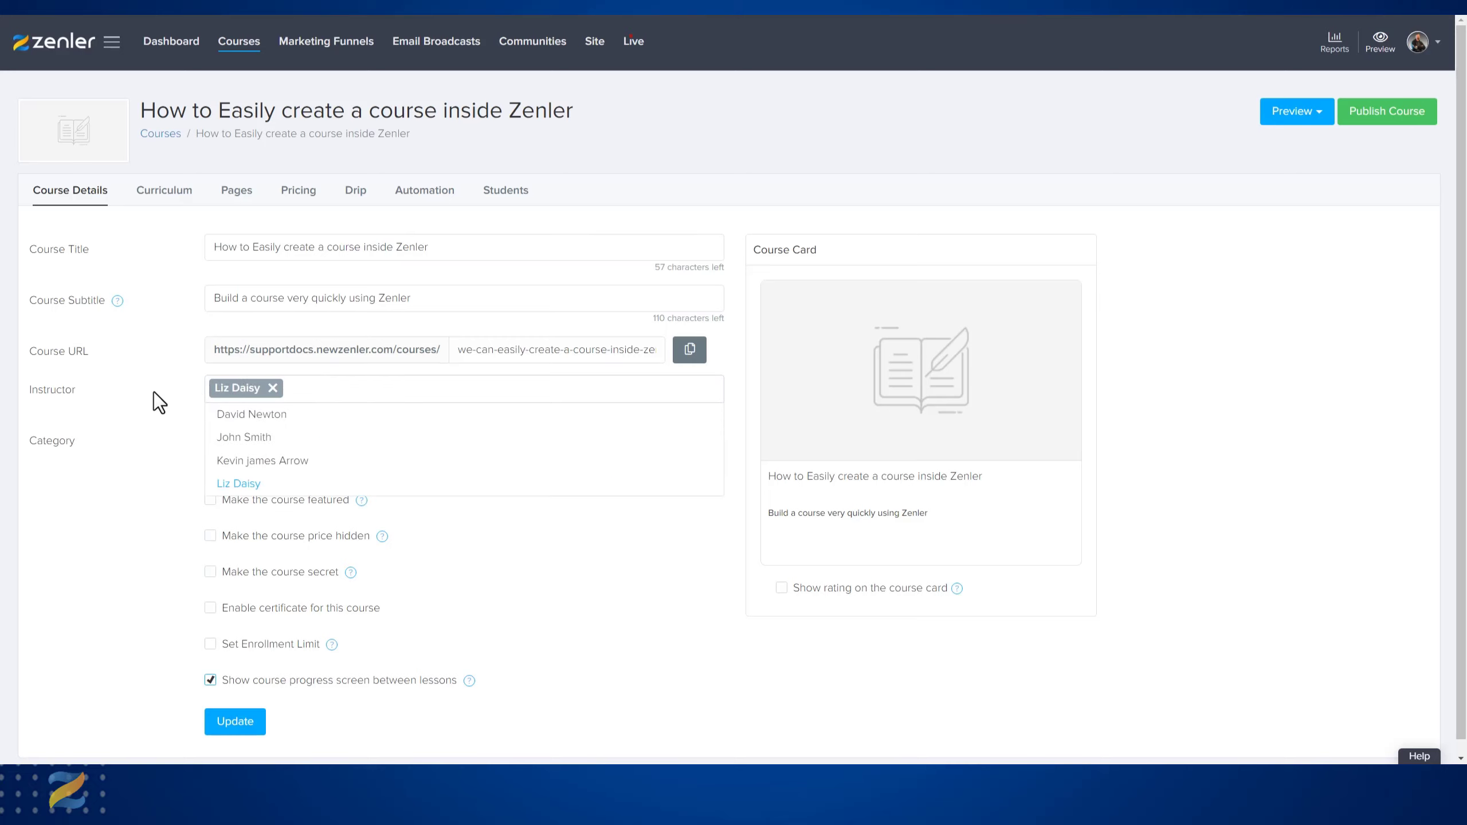
{"action": "left_click", "coordinate": [238, 415]}
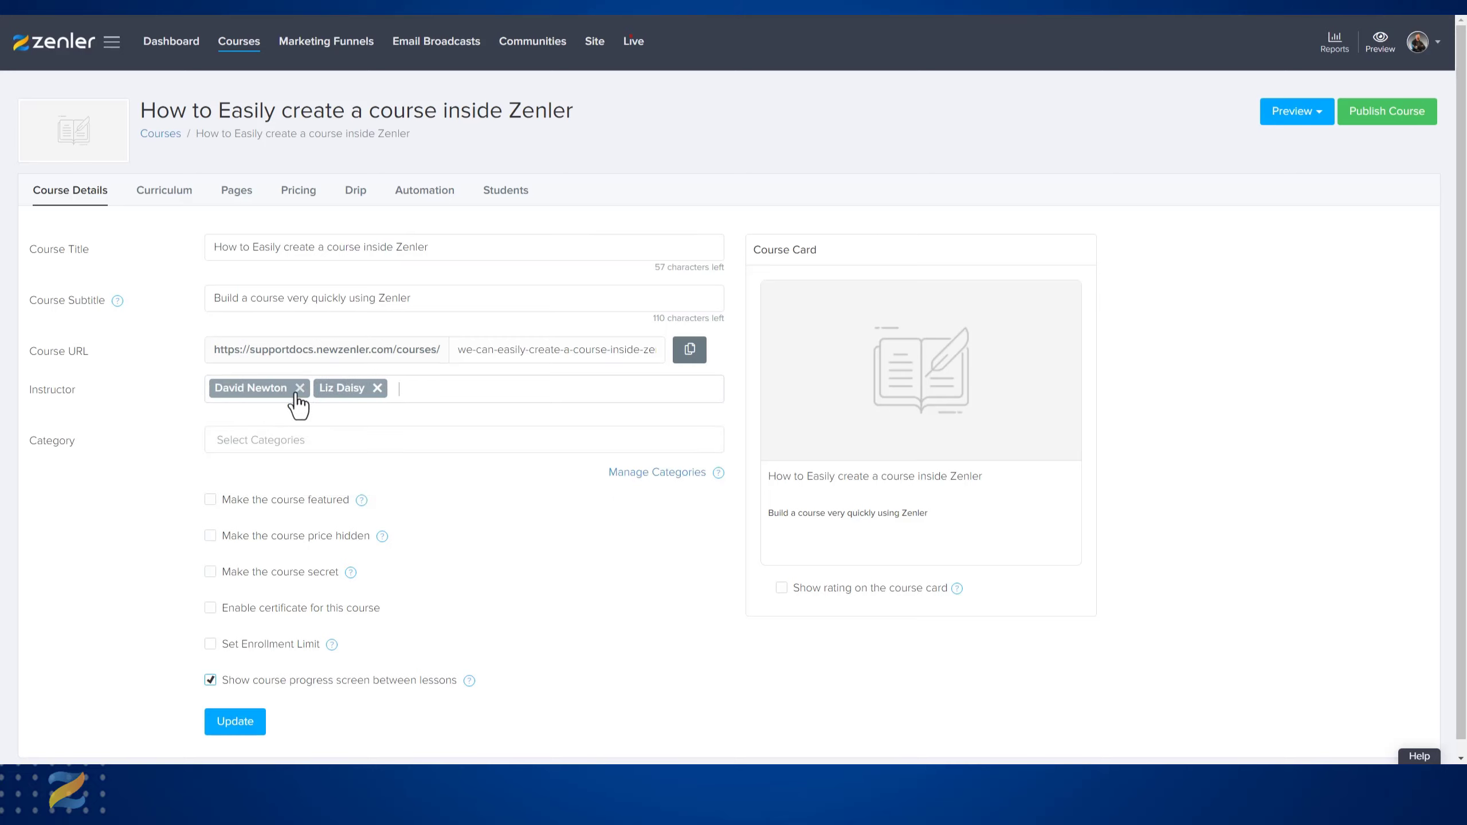
{"action": "left_click", "coordinate": [377, 388]}
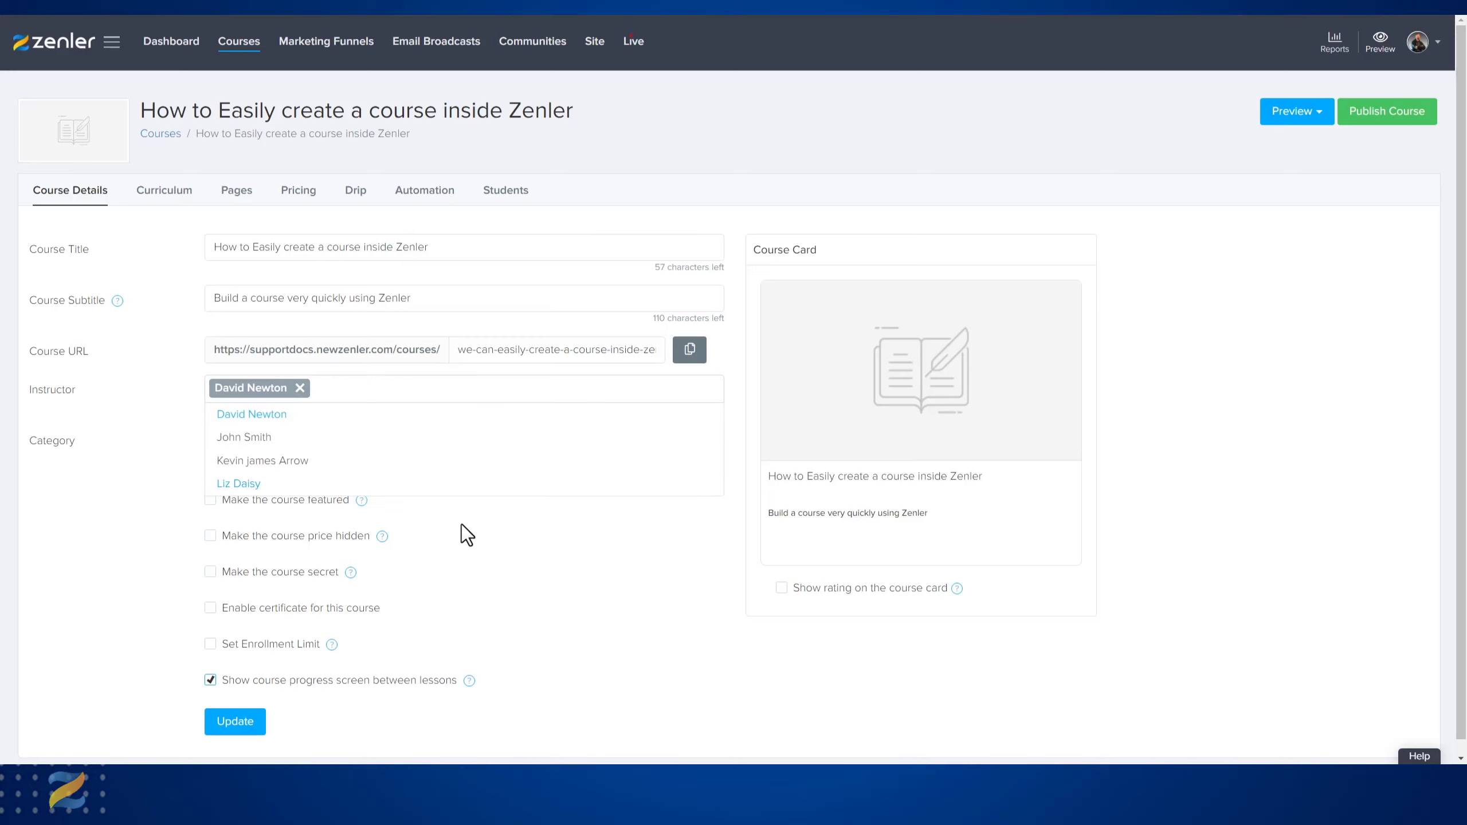
{"action": "left_click", "coordinate": [531, 585]}
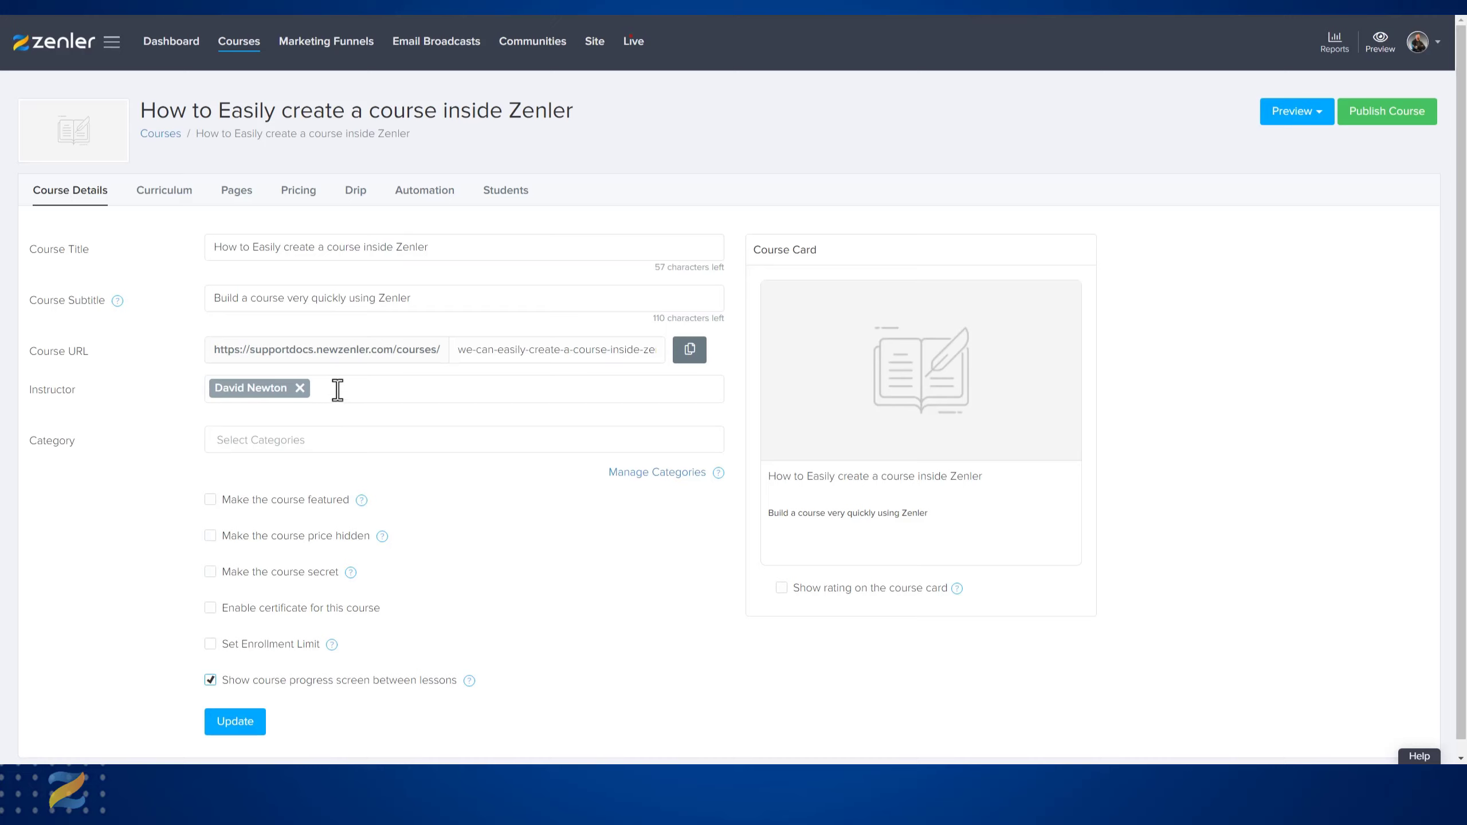
Step: Create a course category named ZENLER with a category URL slug starting with "zenler-"
{"action": "left_click", "coordinate": [302, 442]}
{"action": "left_click", "coordinate": [592, 582]}
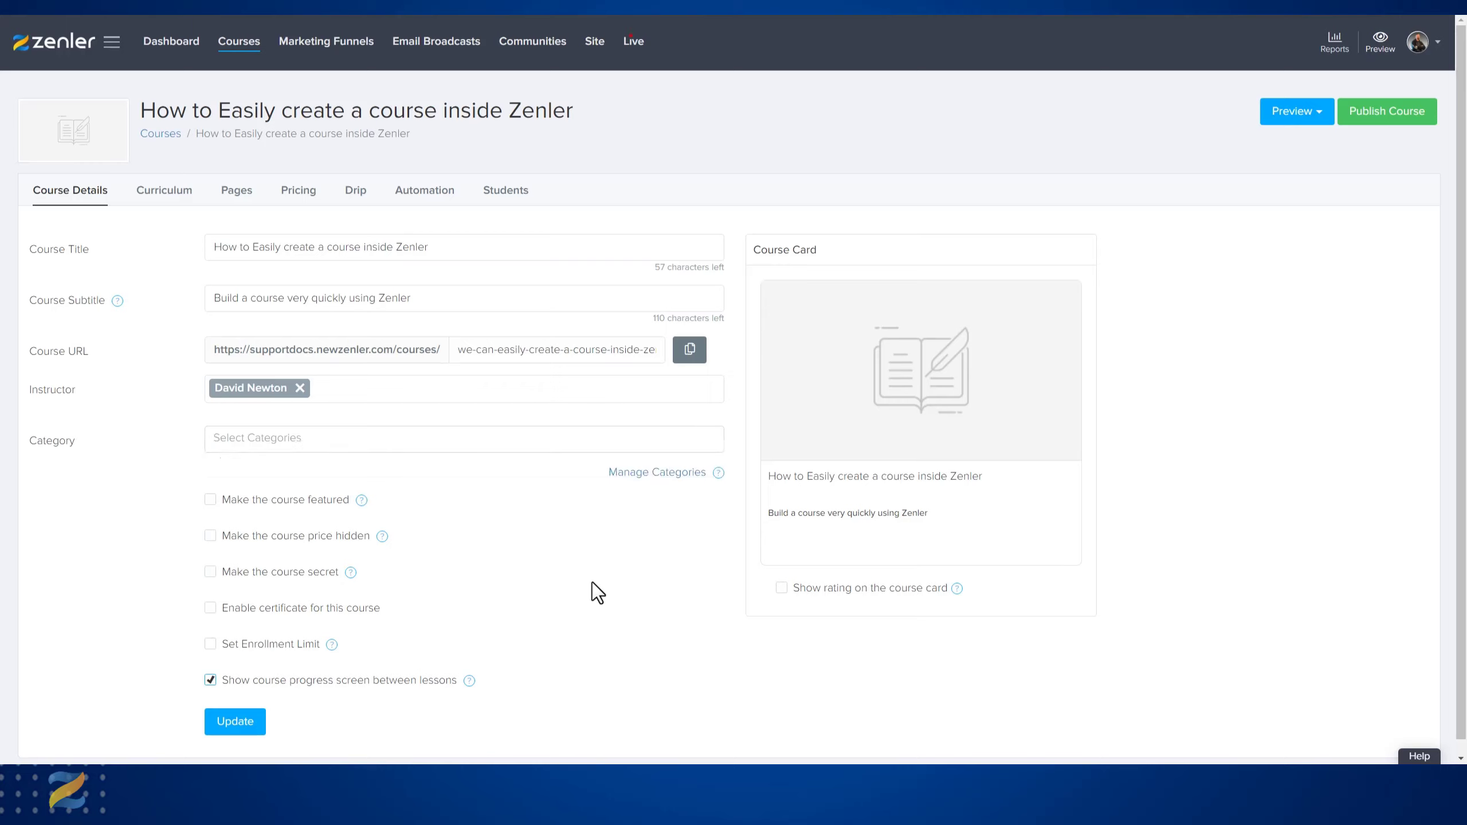
{"action": "left_click", "coordinate": [636, 473]}
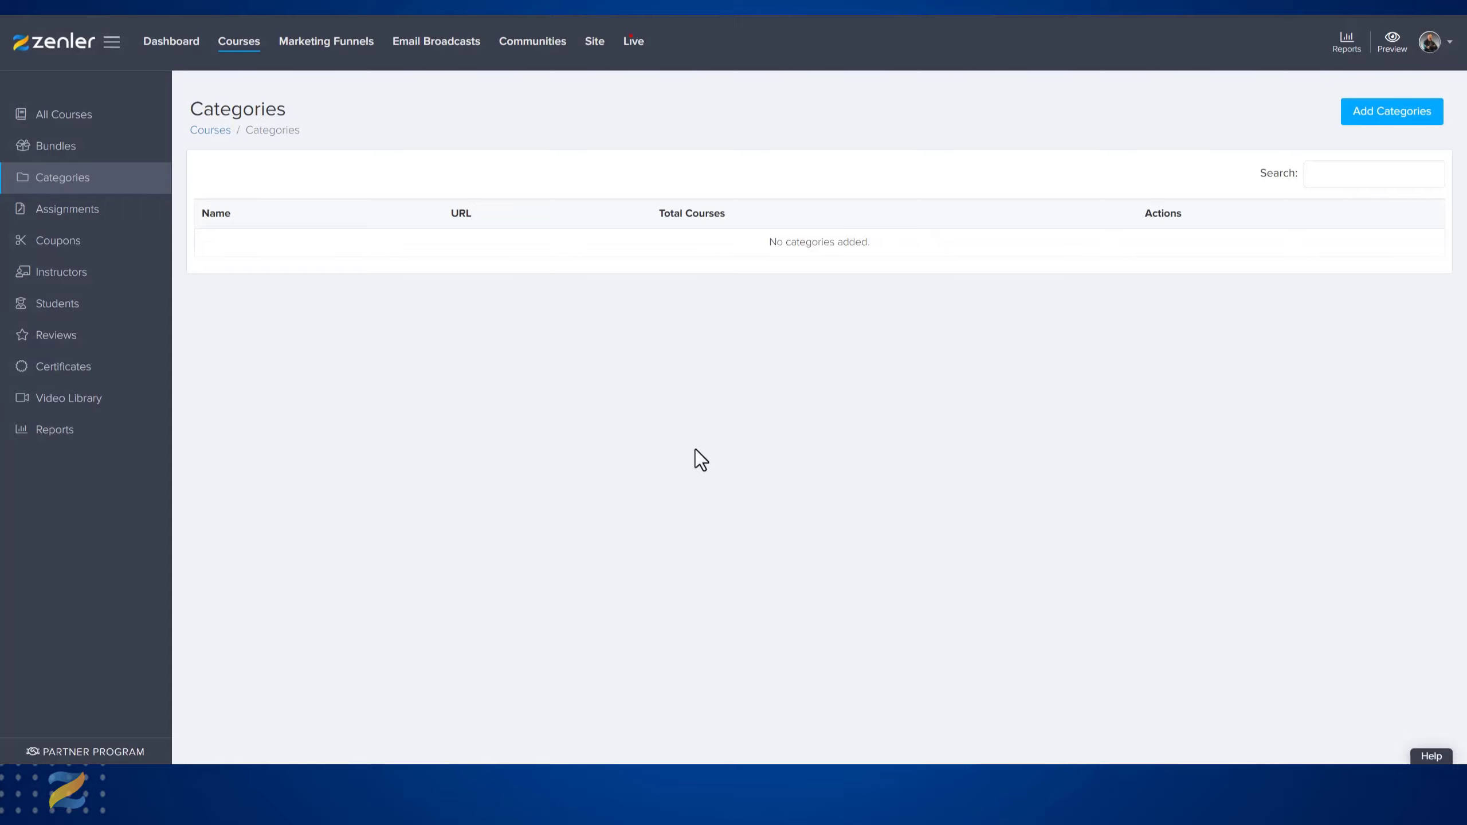
{"action": "left_click", "coordinate": [1378, 124]}
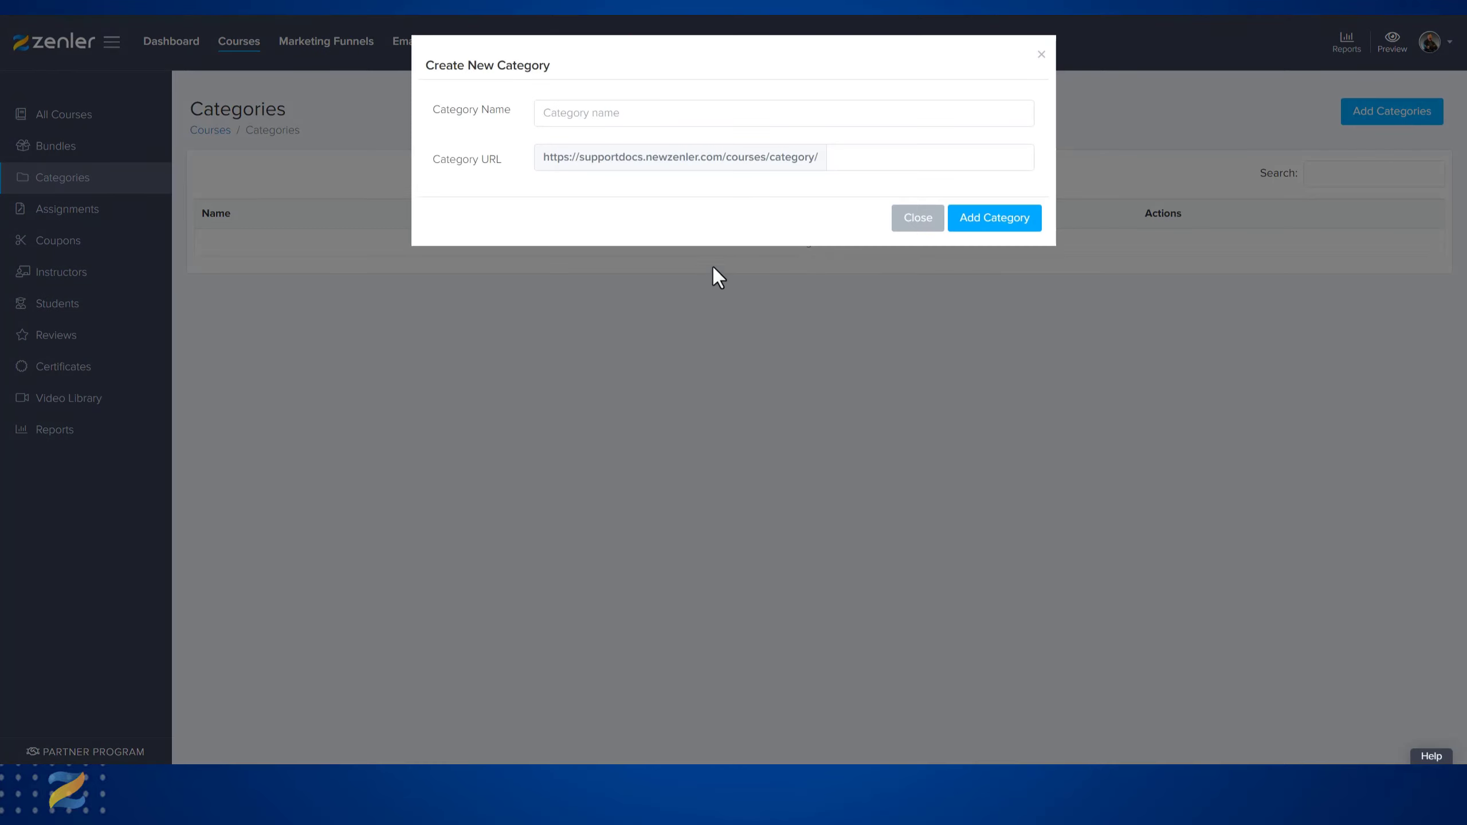
{"action": "left_click", "coordinate": [577, 113]}
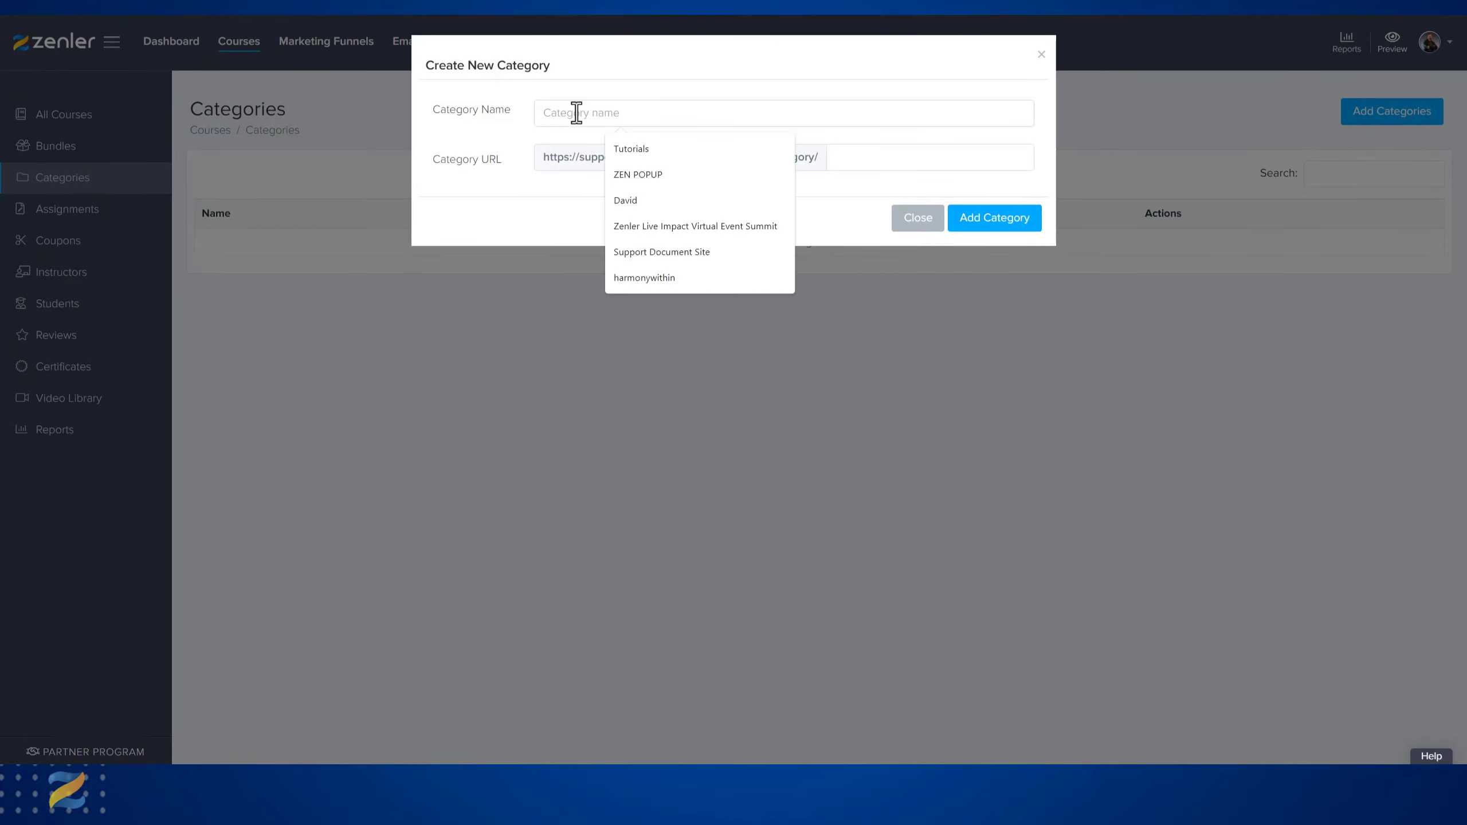
{"action": "type", "text": "ZENLER"}
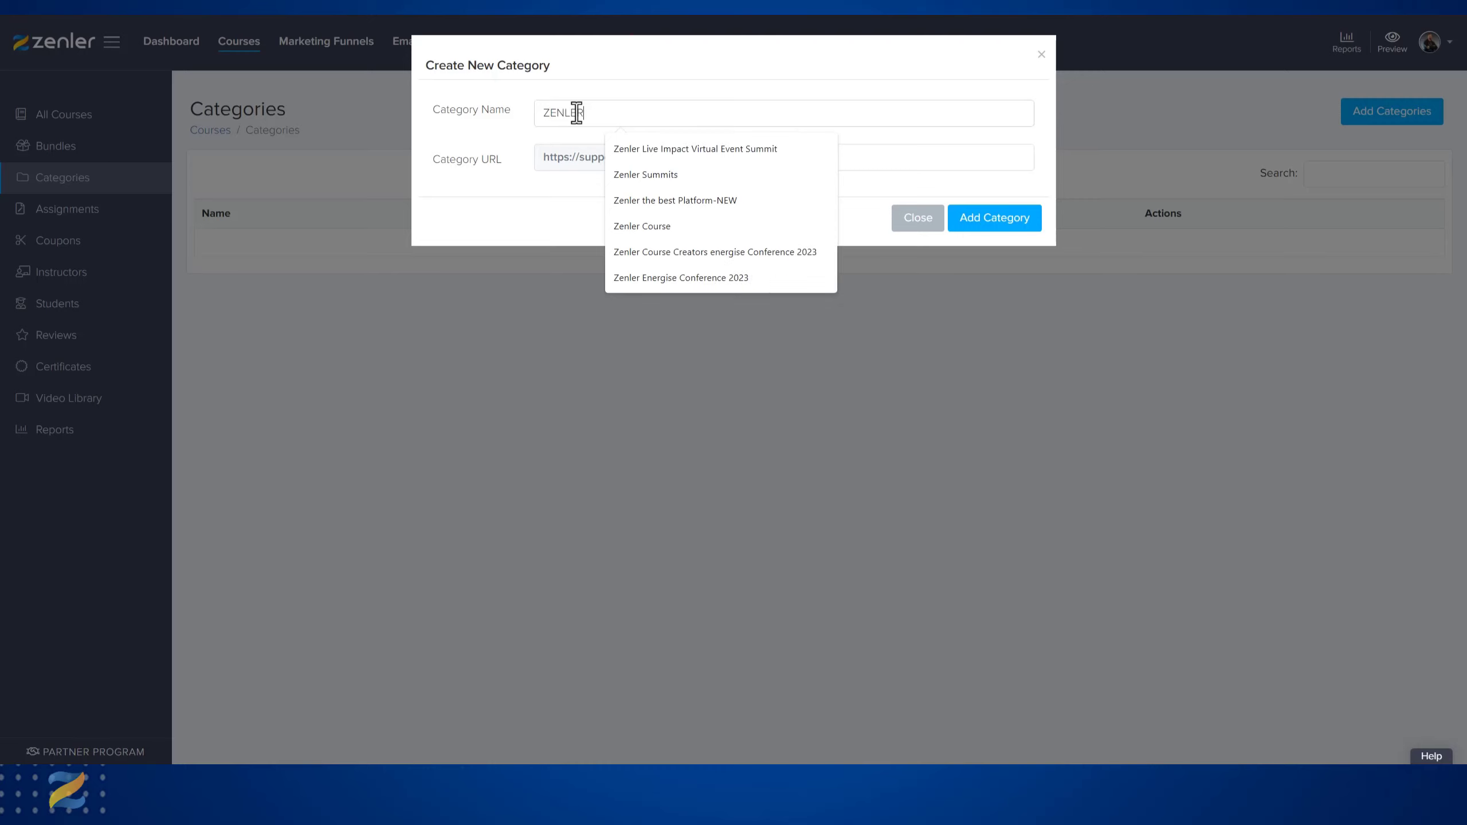
{"action": "left_click", "coordinate": [969, 227]}
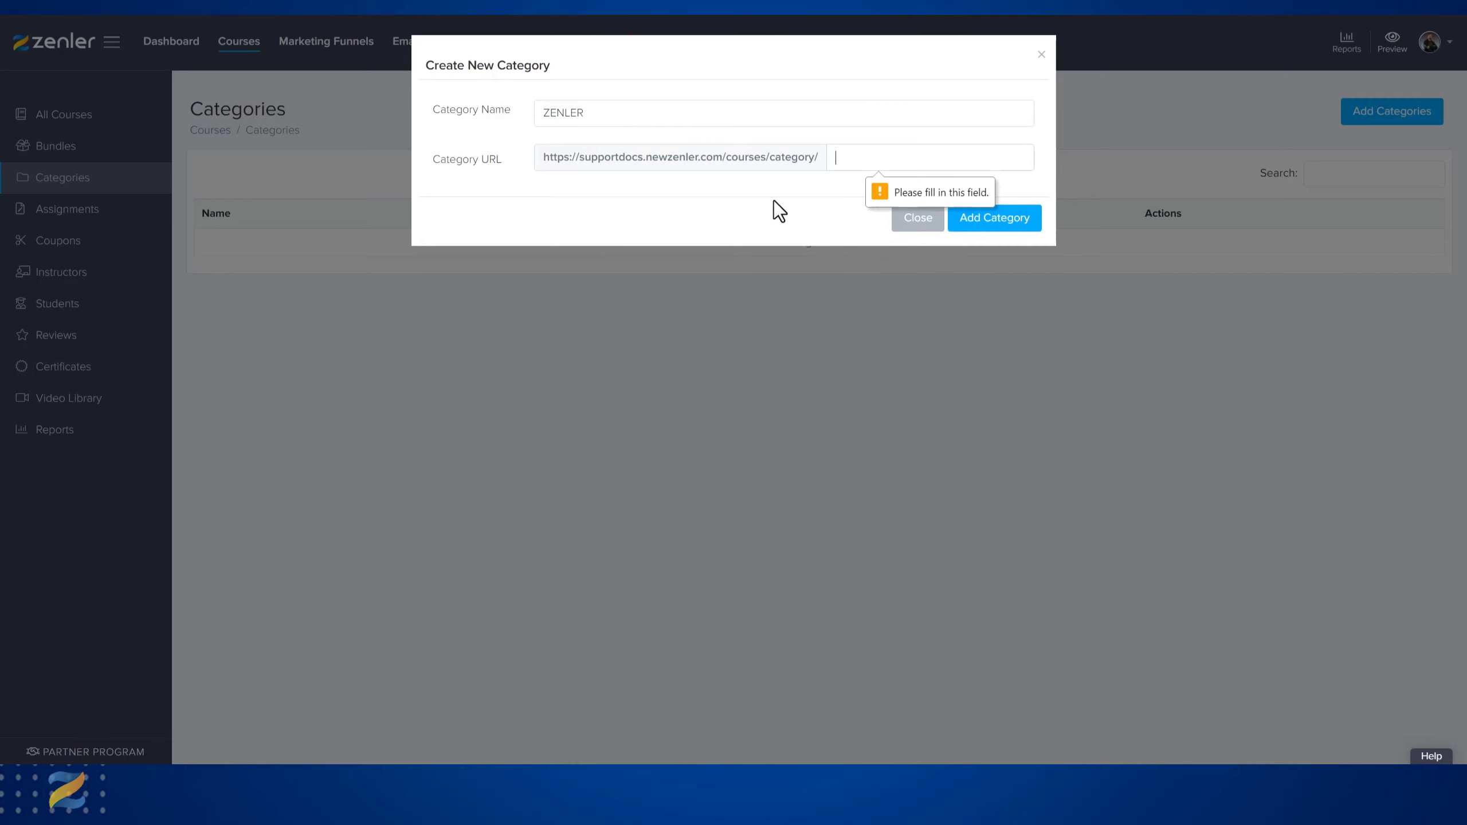
{"action": "type", "text": "zenle"}
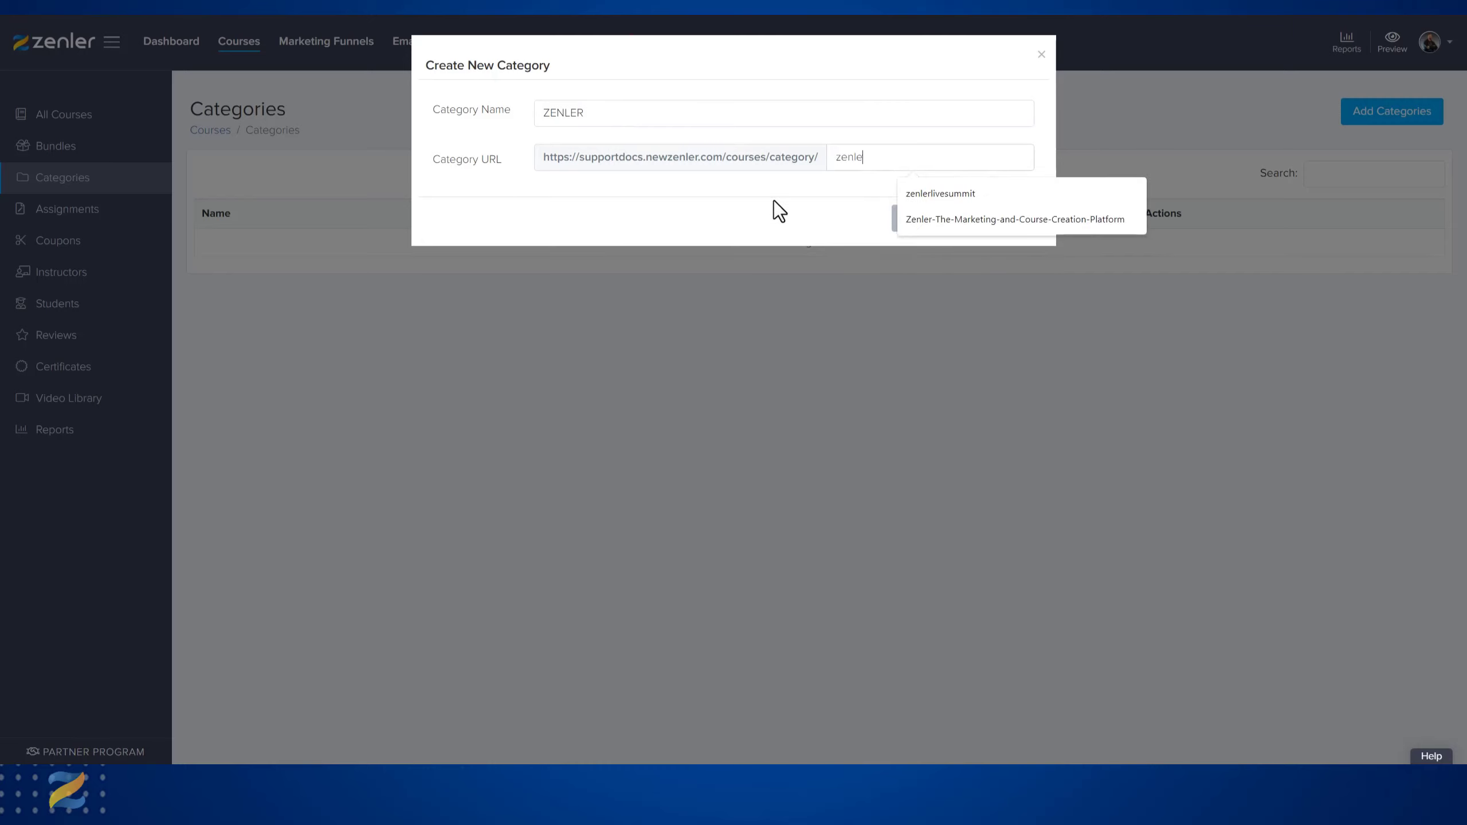
{"action": "type", "text": "r-"}
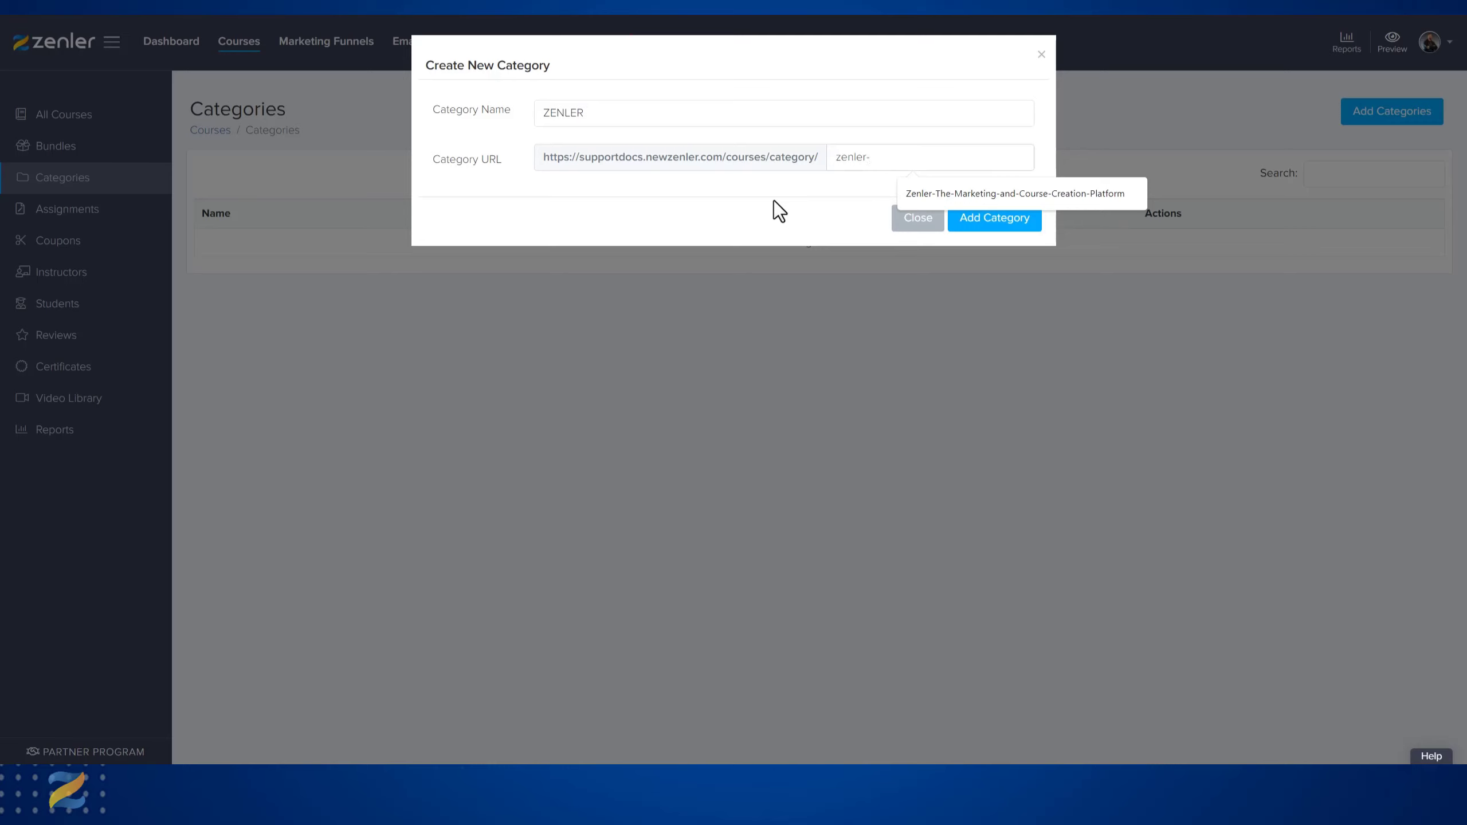
{"action": "type", "text": "categro"}
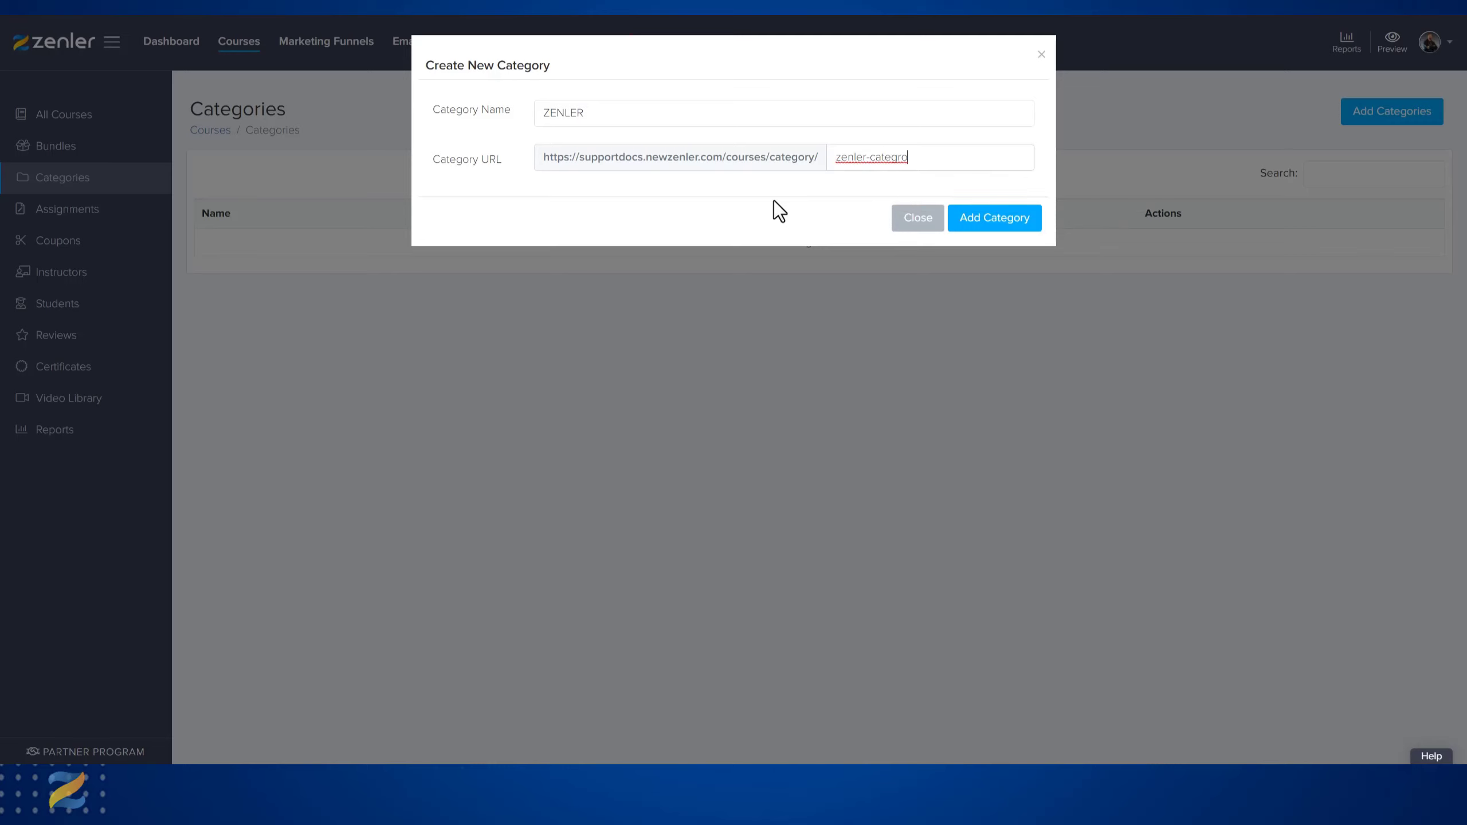
{"action": "type", "text": "y"}
{"action": "left_click", "coordinate": [951, 230]}
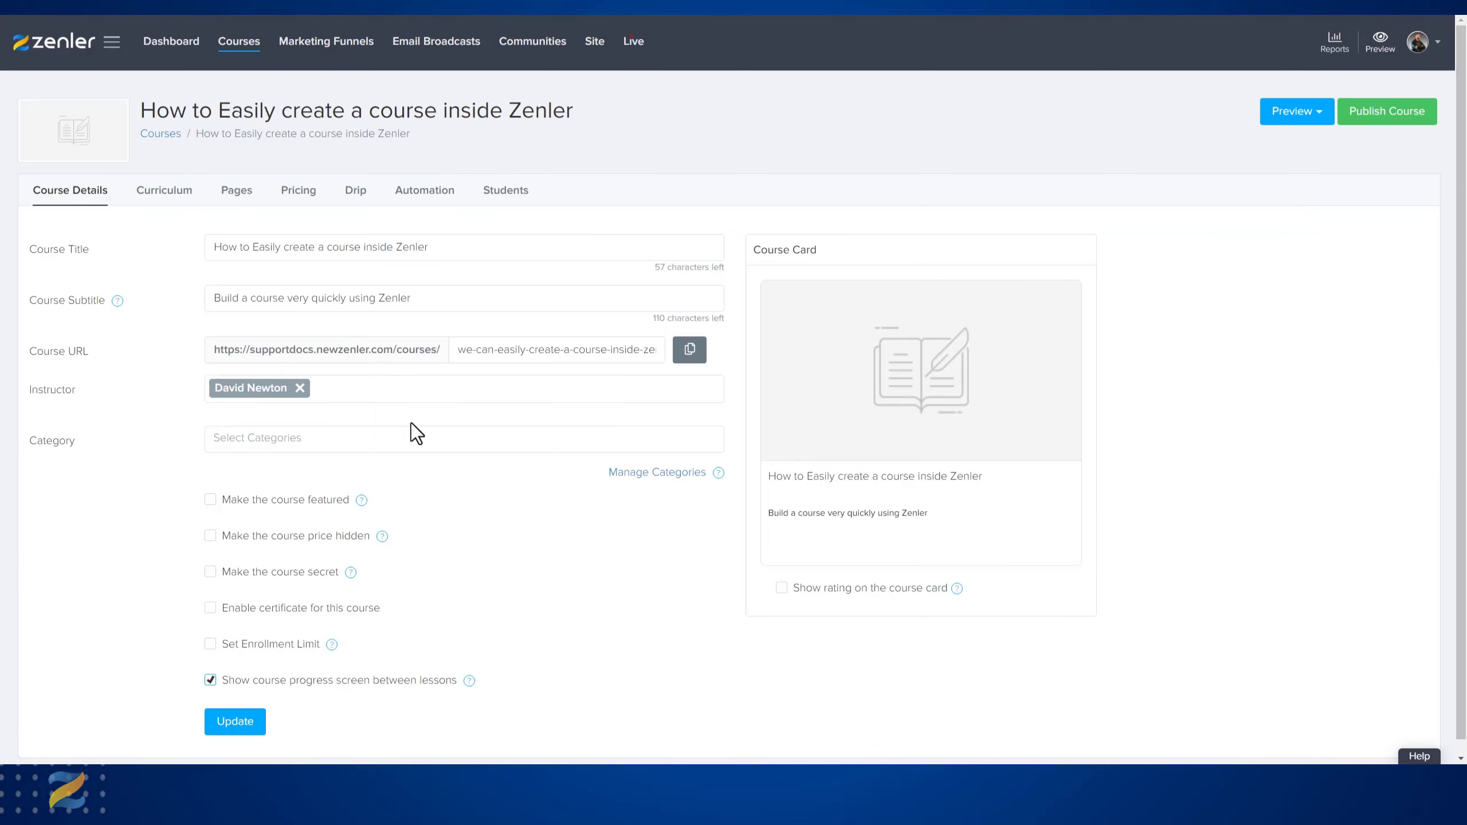
Step: Reload the course details, assign the ZENLER category to the course and save the update
{"action": "left_click", "coordinate": [374, 438]}
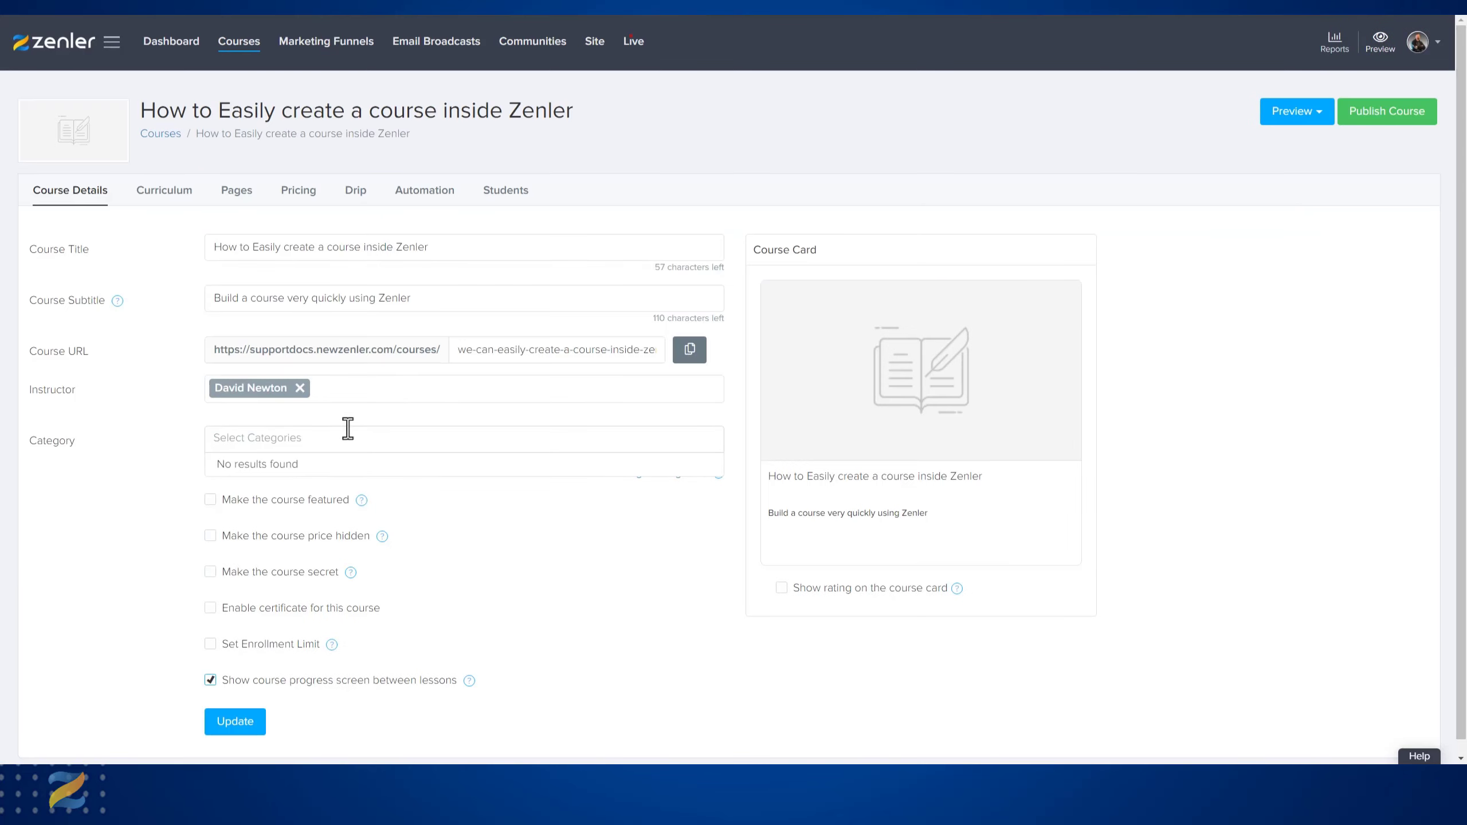
{"action": "left_click", "coordinate": [179, 449]}
{"action": "key", "text": "F5"}
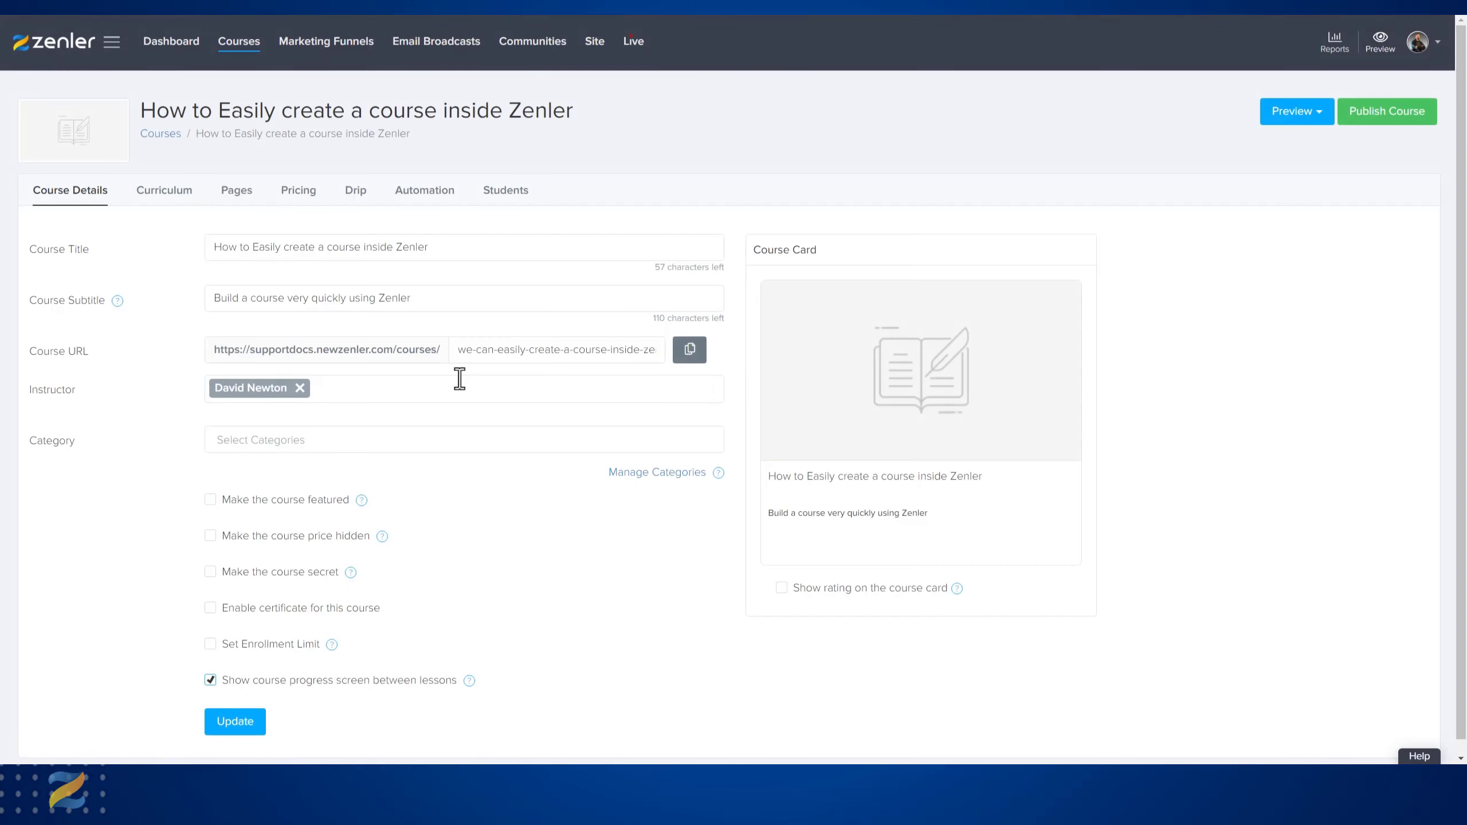
{"action": "left_click", "coordinate": [337, 439]}
{"action": "left_click", "coordinate": [253, 465]}
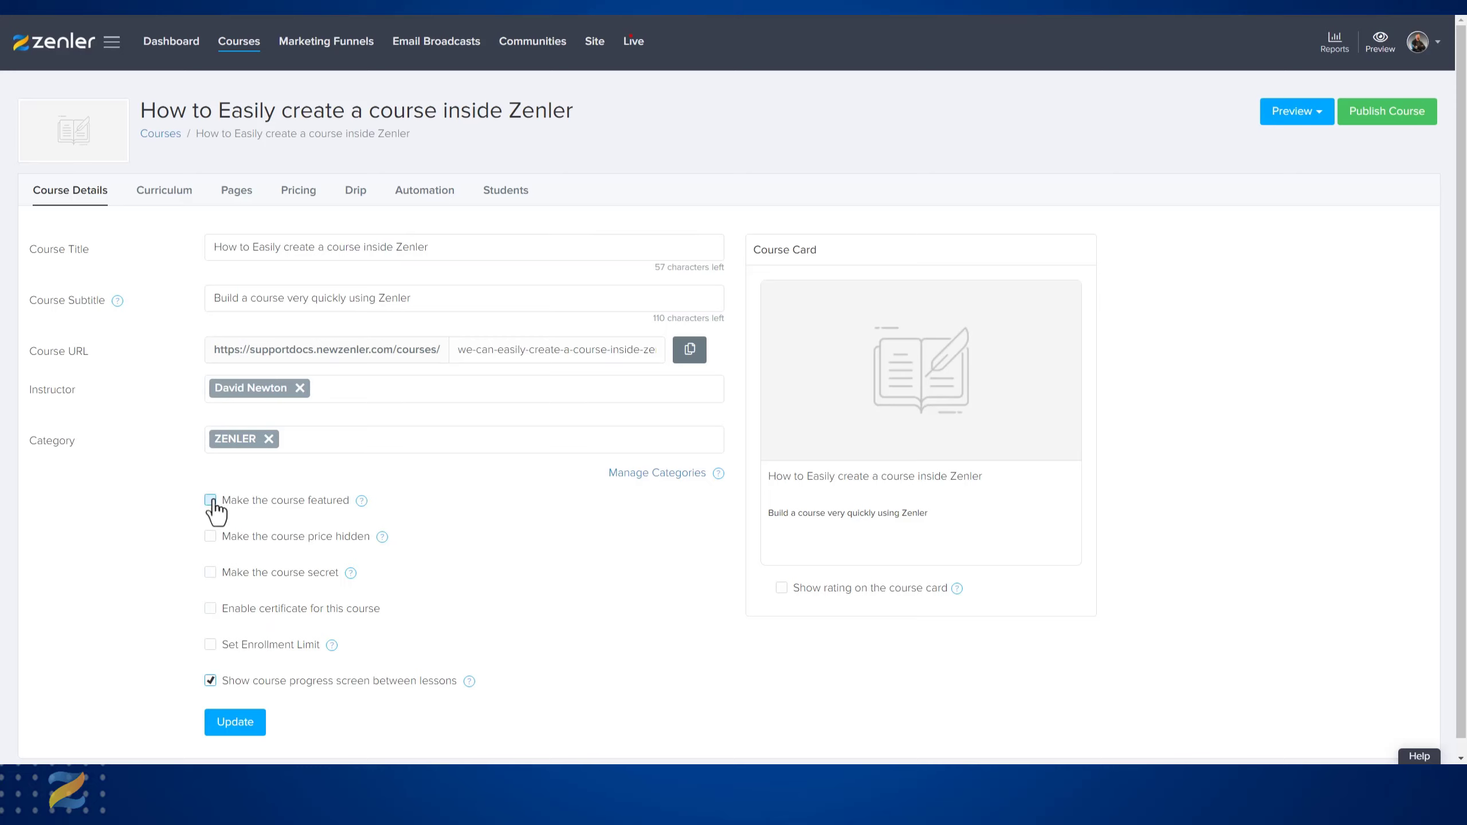
{"action": "mouse_move", "coordinate": [362, 501]}
{"action": "mouse_move", "coordinate": [378, 537]}
{"action": "mouse_move", "coordinate": [352, 574]}
{"action": "mouse_move", "coordinate": [333, 647]}
{"action": "mouse_move", "coordinate": [469, 685]}
{"action": "left_click", "coordinate": [235, 726]}
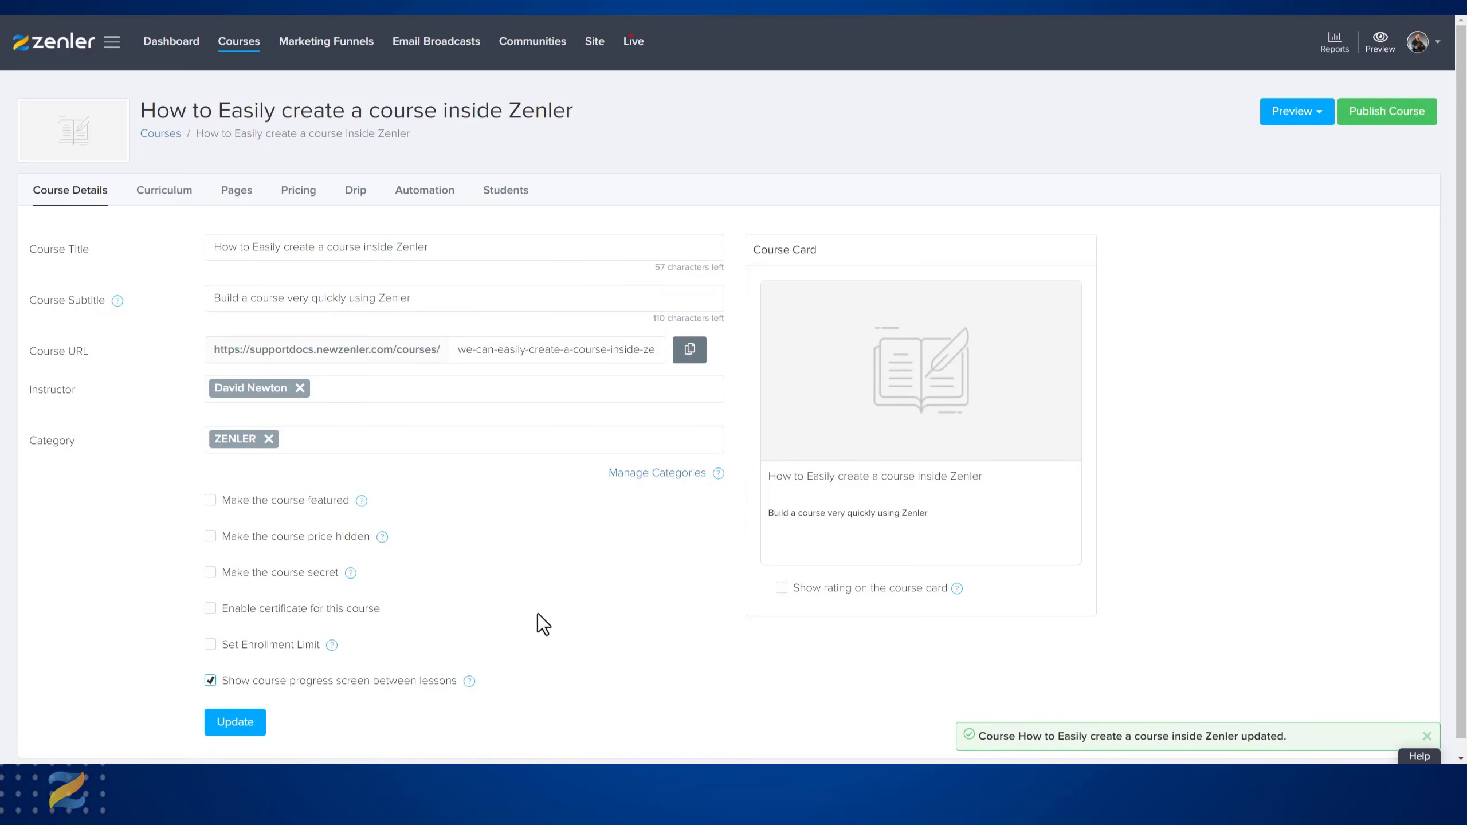
Step: Try the option for showing the rating on the course card
{"action": "mouse_move", "coordinate": [941, 330]}
{"action": "mouse_move", "coordinate": [819, 365]}
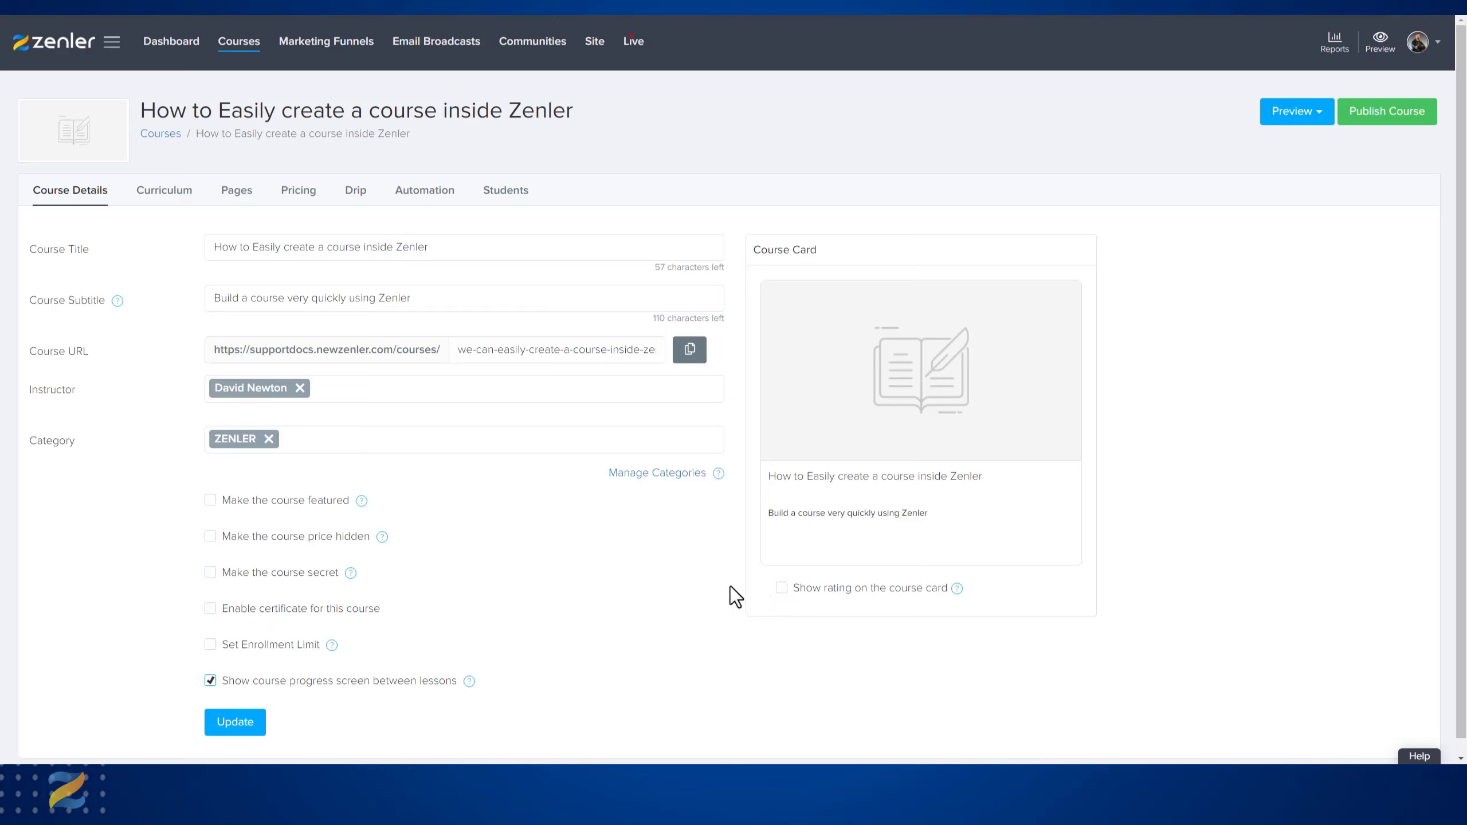
{"action": "left_click", "coordinate": [781, 588]}
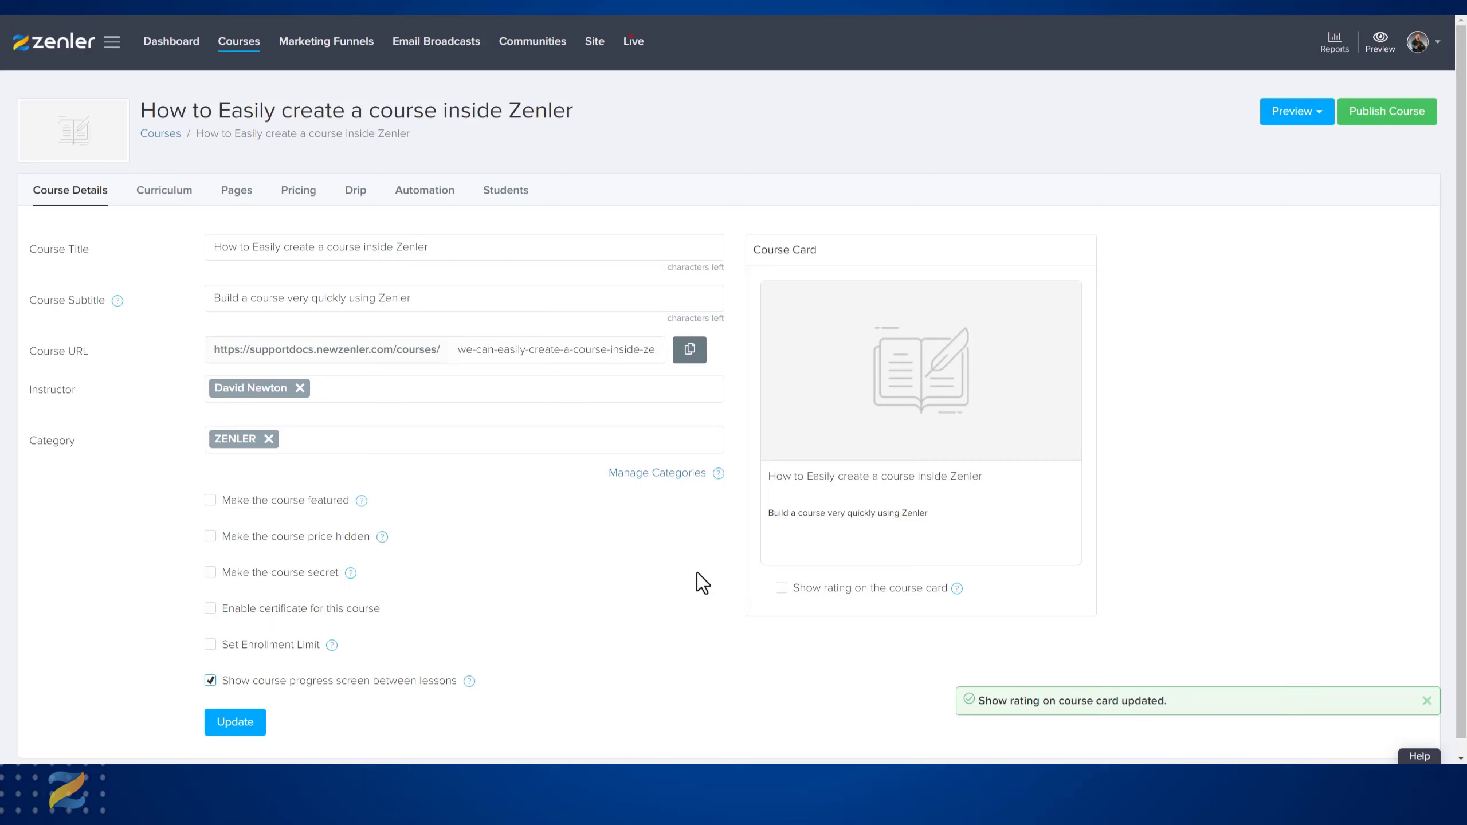
Step: Upload COURSE CREATION.jpg from the Desktop as the course card image, cropping it to the full picture and saving it
{"action": "mouse_move", "coordinate": [882, 353]}
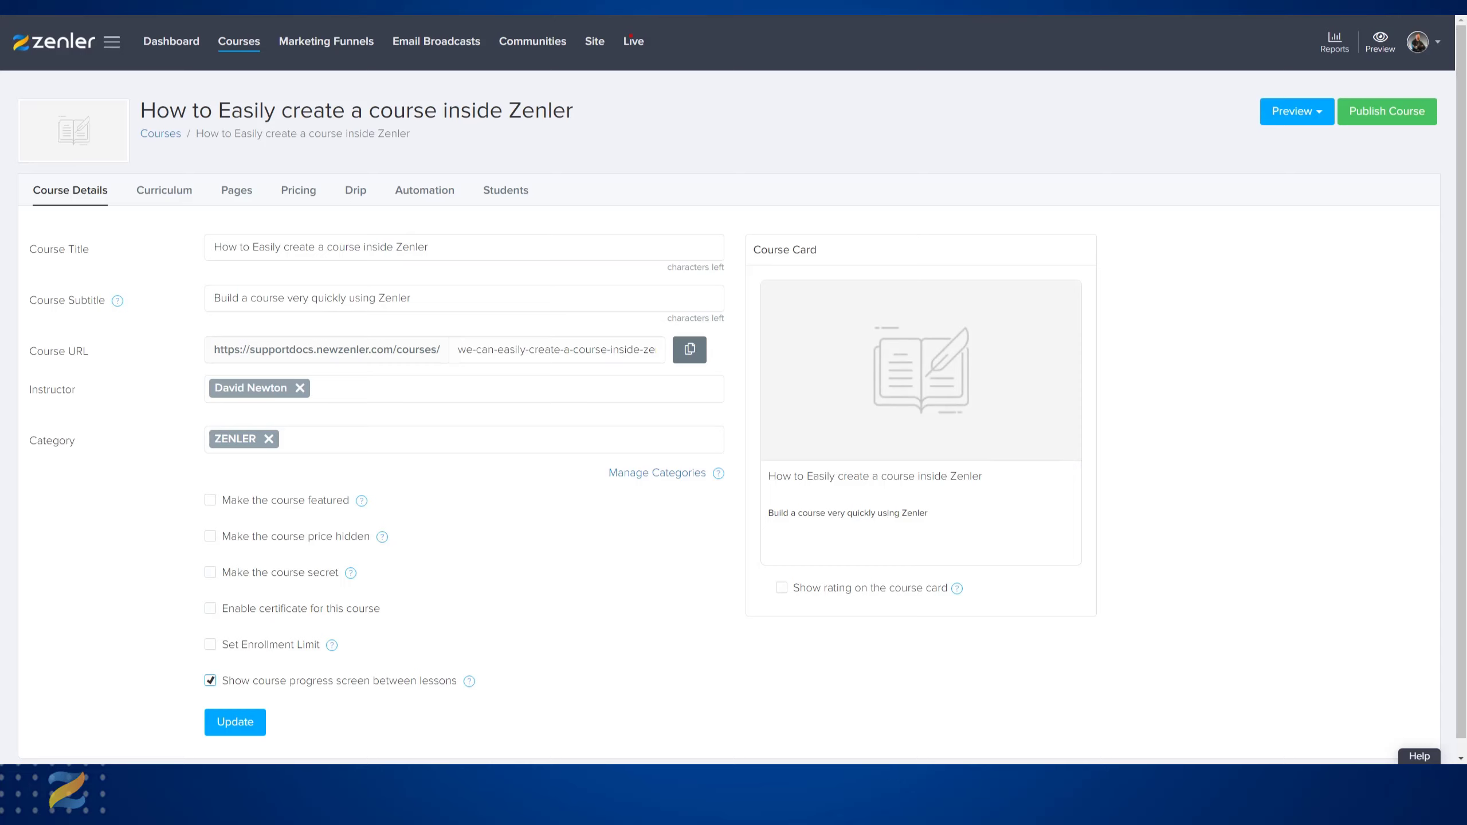
{"action": "mouse_move", "coordinate": [929, 355]}
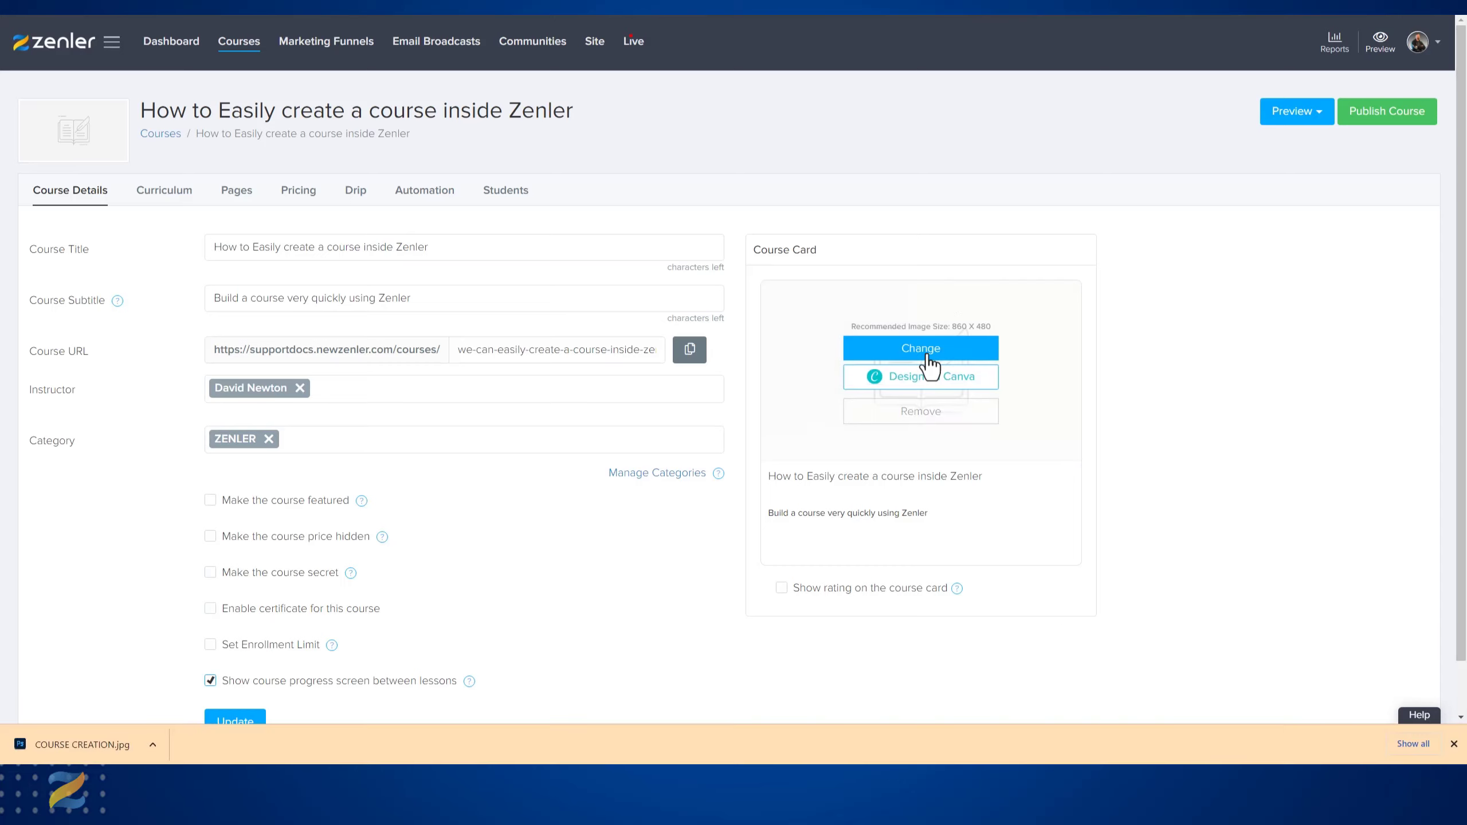
{"action": "left_click", "coordinate": [921, 350]}
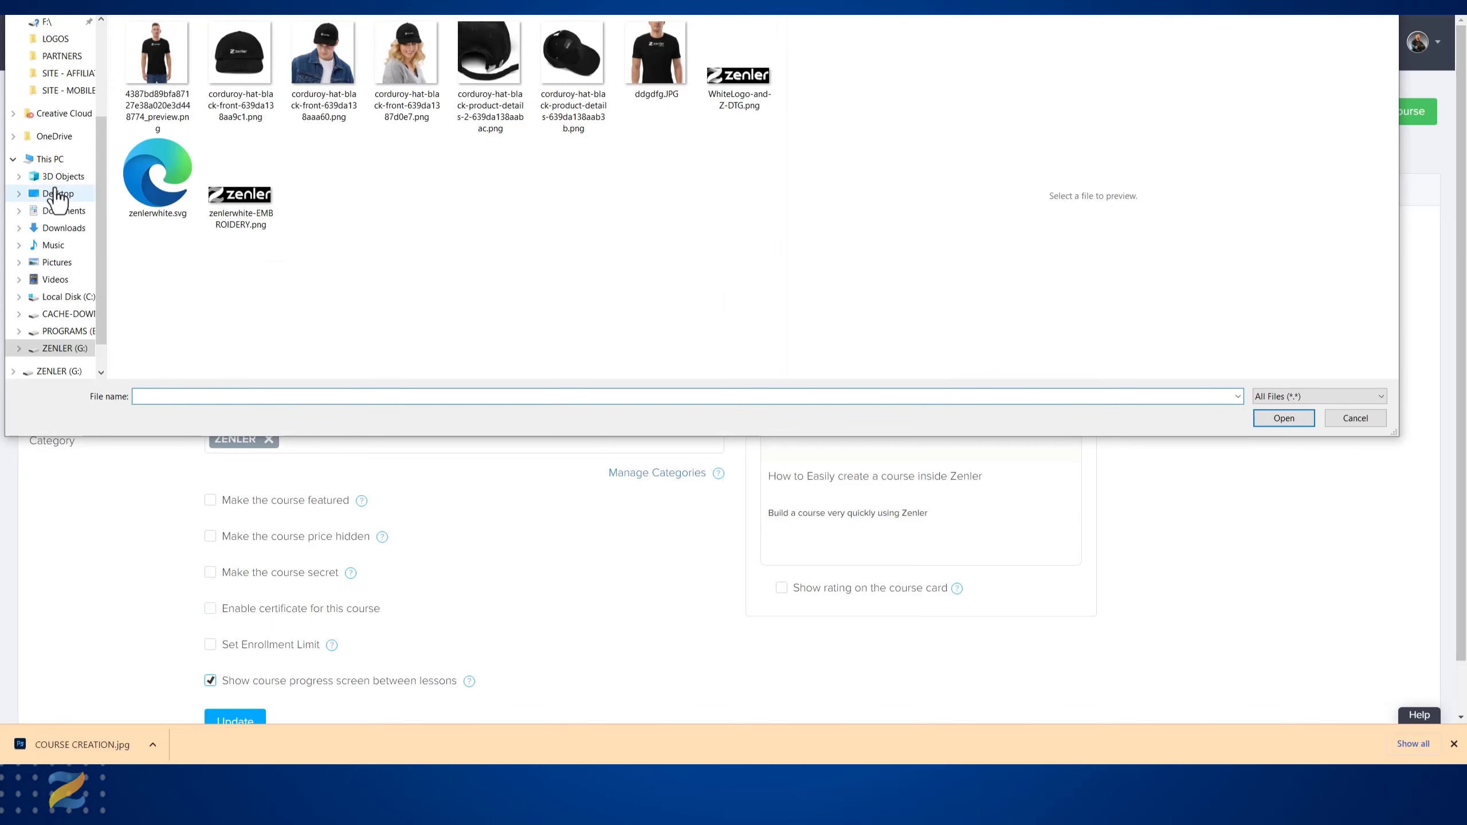
{"action": "left_click", "coordinate": [58, 194]}
{"action": "left_click", "coordinate": [406, 67]}
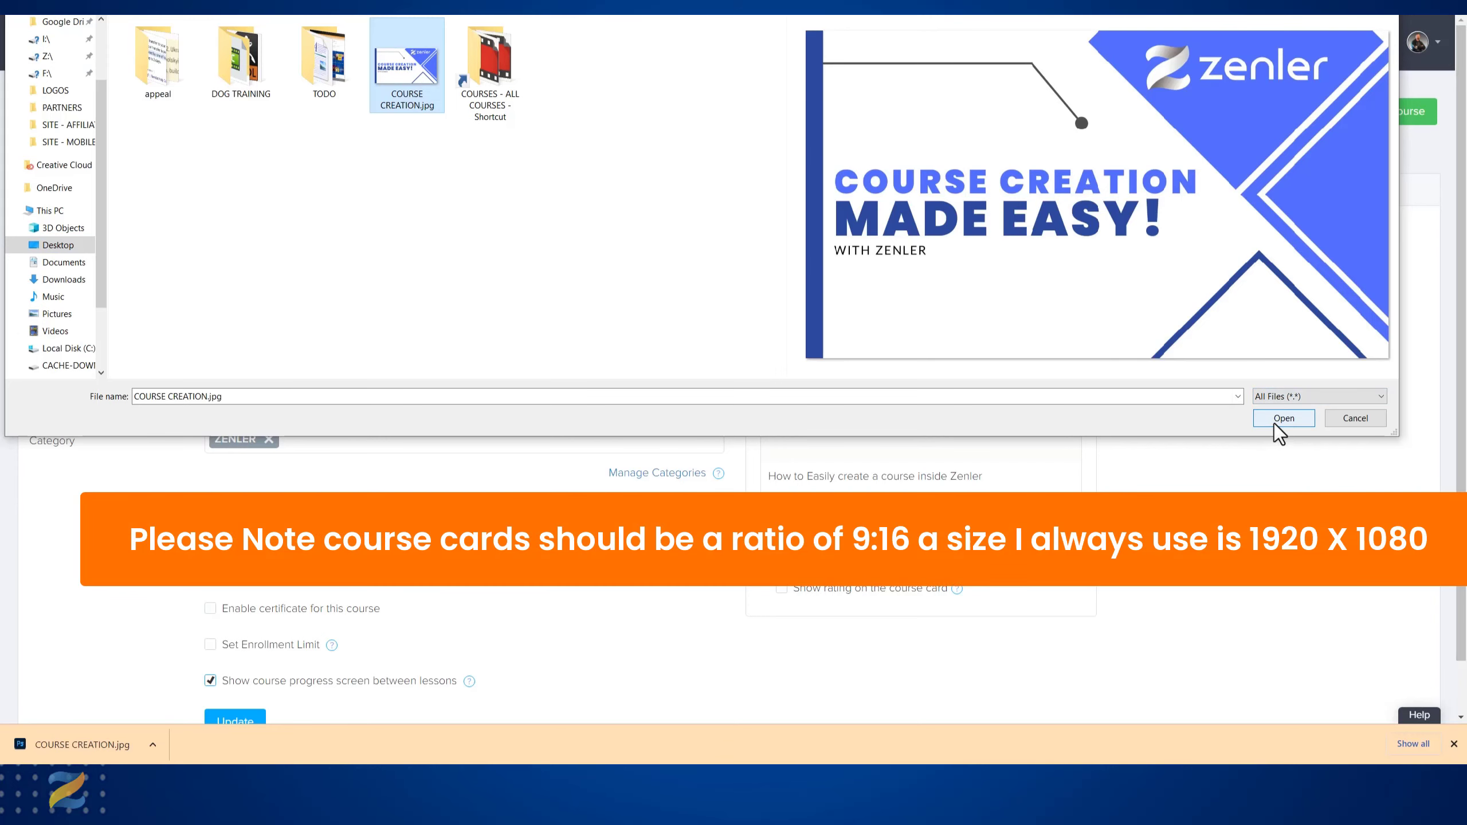
{"action": "left_click", "coordinate": [1274, 422]}
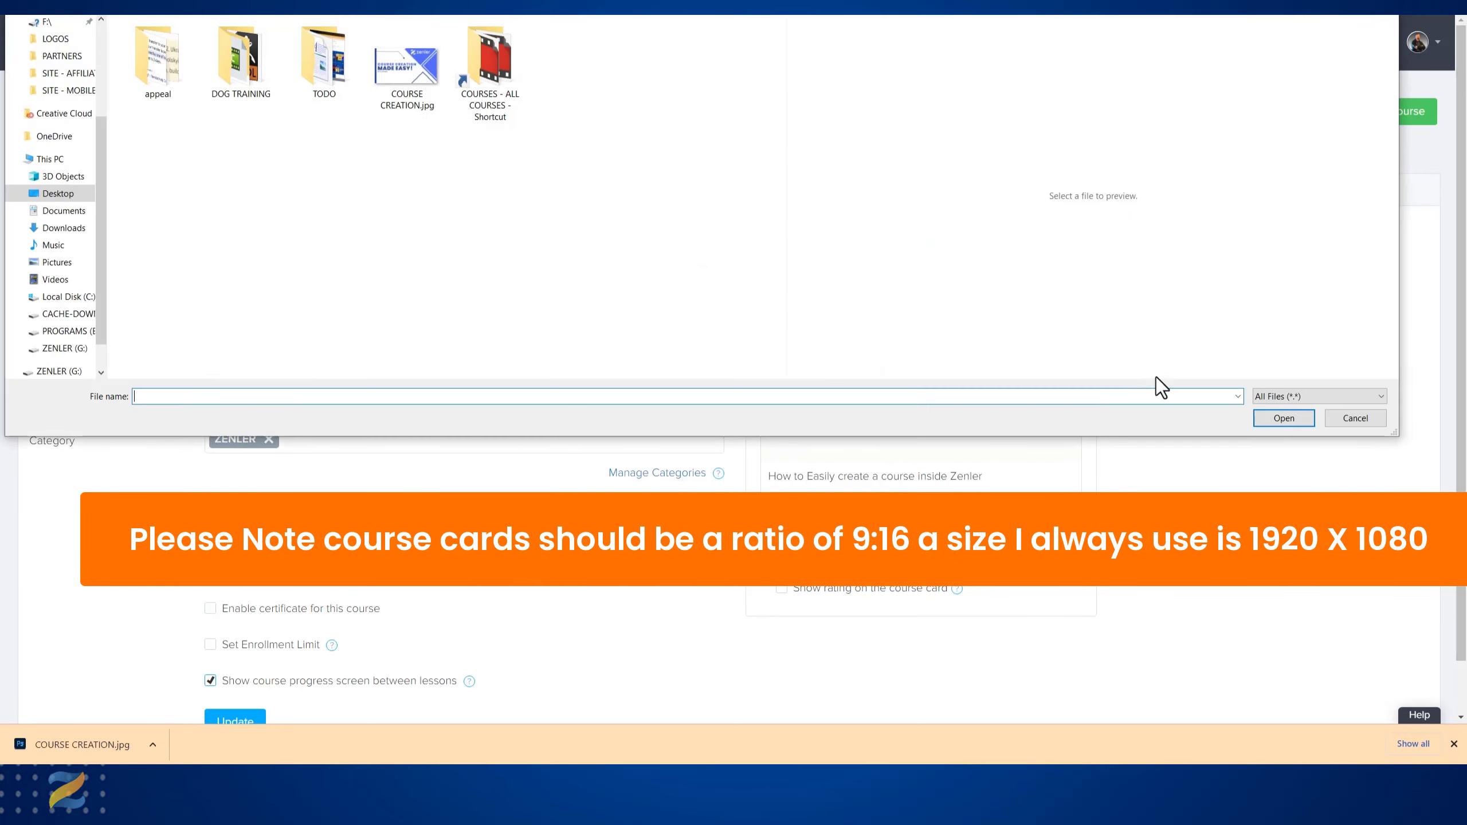
{"action": "left_click", "coordinate": [398, 66]}
{"action": "left_click", "coordinate": [1278, 417]}
{"action": "left_click_drag", "start_coordinate": [738, 234], "coordinate": [735, 196]}
{"action": "left_click_drag", "start_coordinate": [860, 267], "coordinate": [943, 317]}
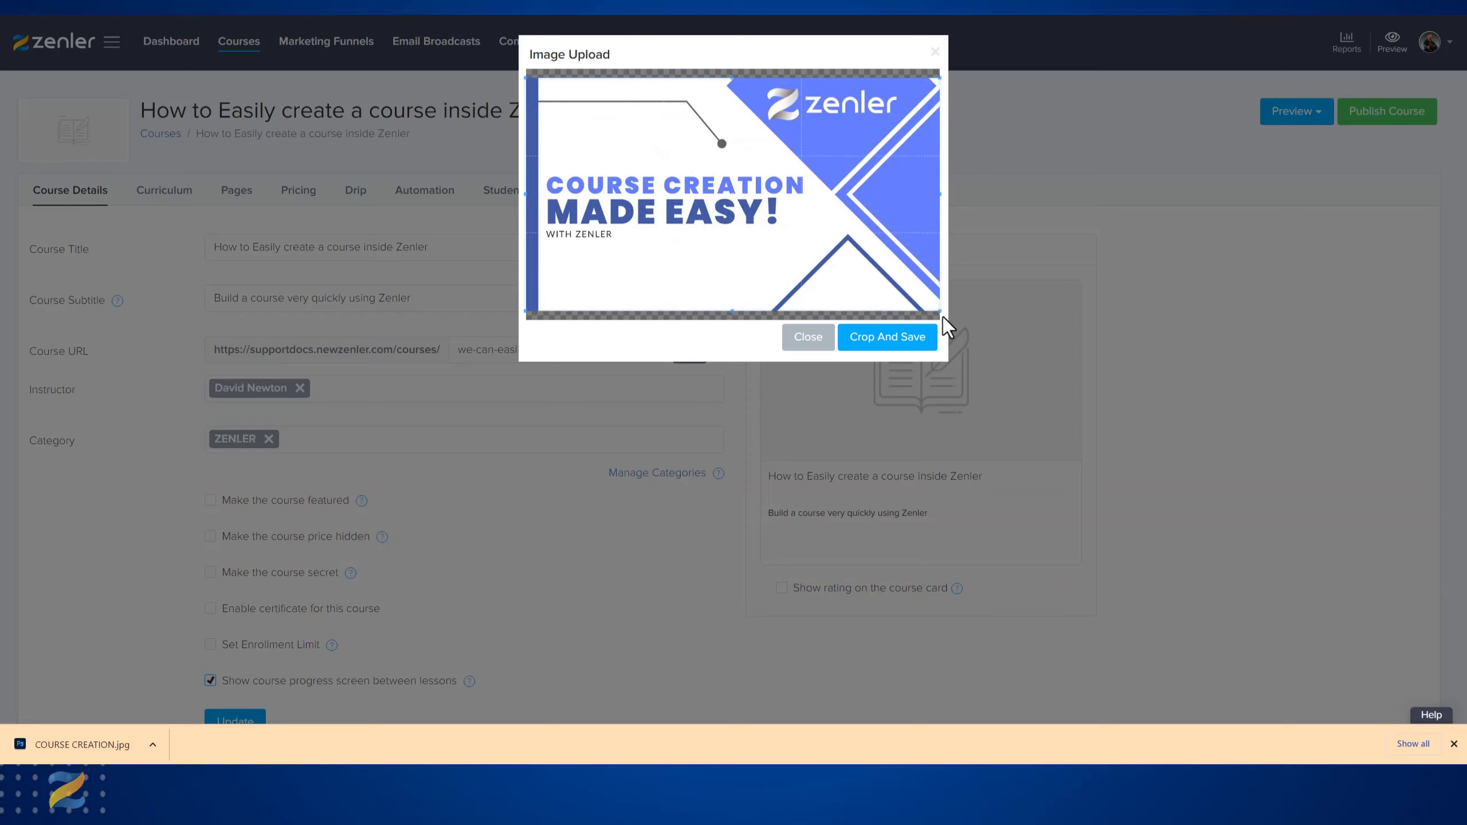
{"action": "left_click", "coordinate": [875, 341]}
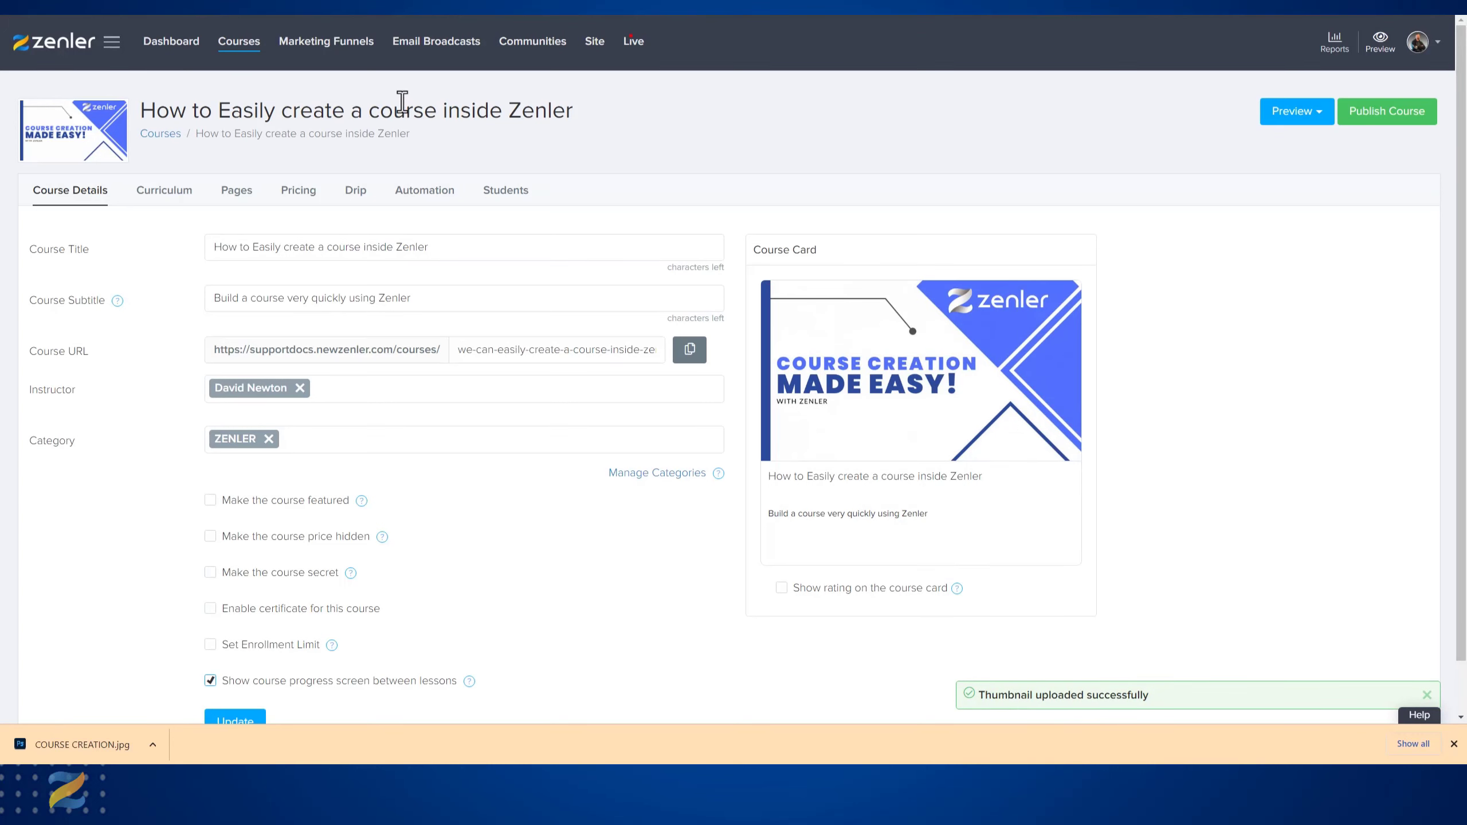
Step: Check the course's image in the list of all courses, then reopen the course and remove its card image
{"action": "left_click", "coordinate": [239, 41]}
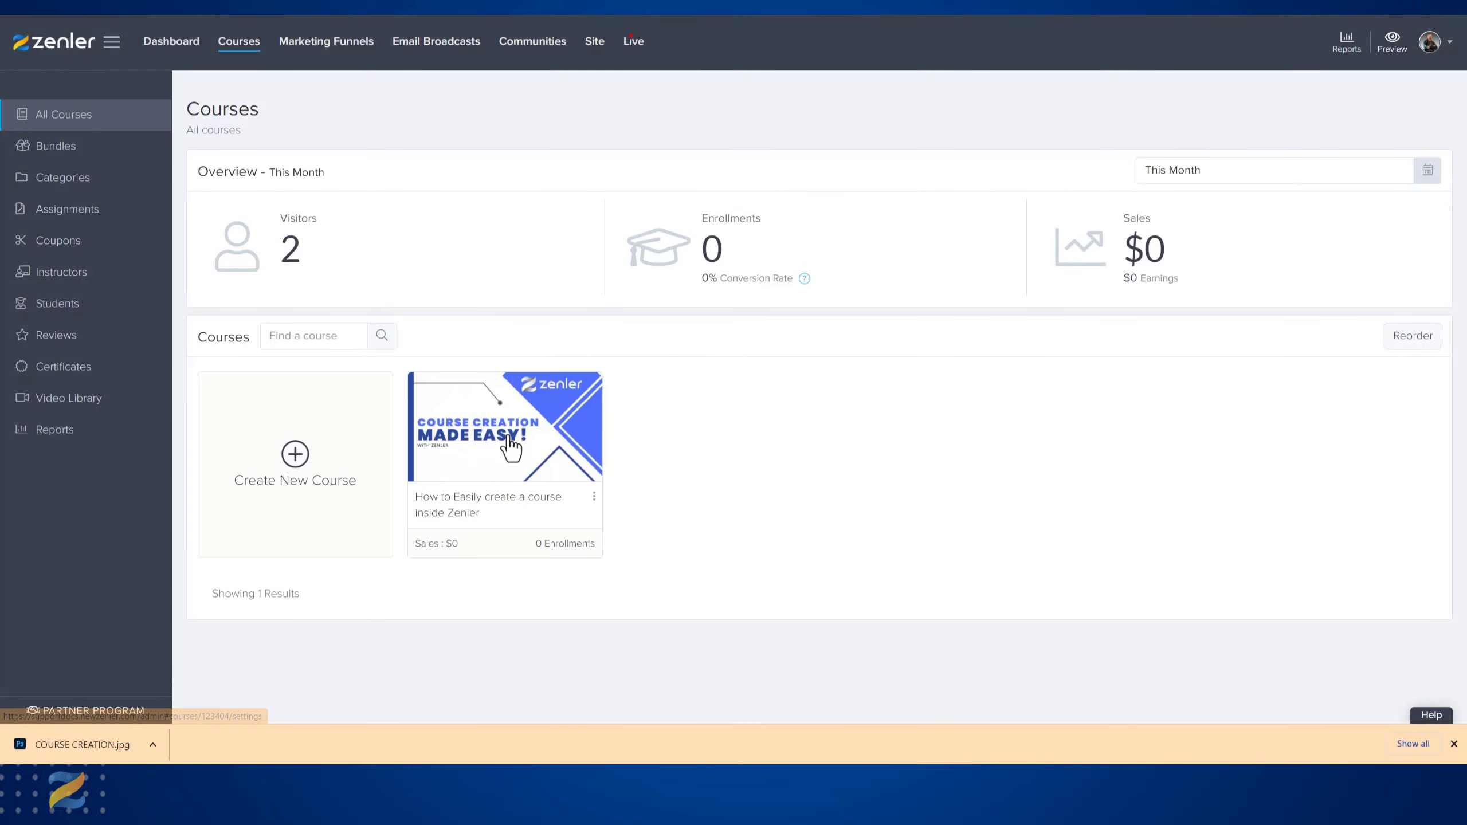
{"action": "left_click", "coordinate": [517, 429]}
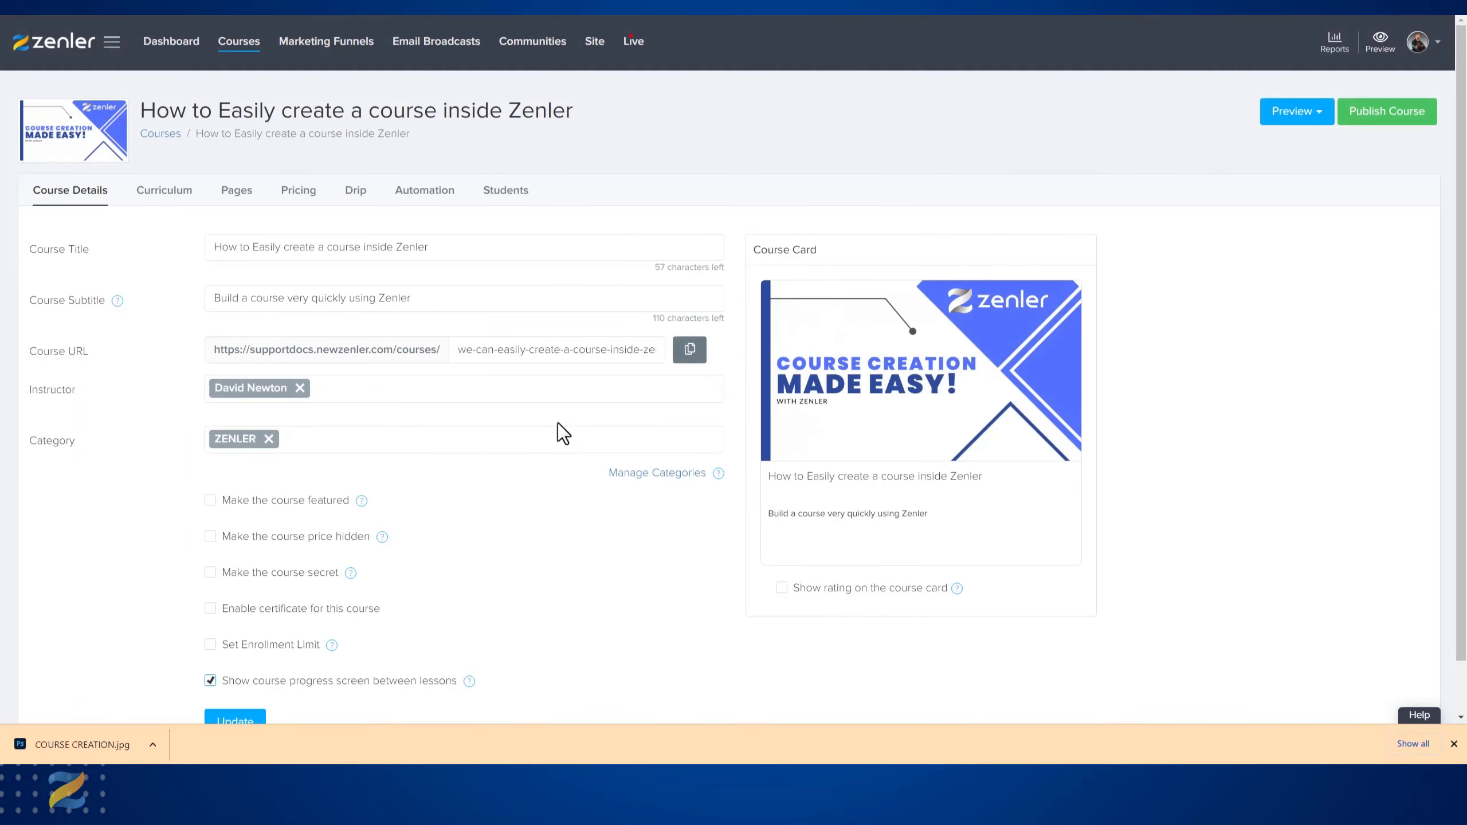
{"action": "mouse_move", "coordinate": [910, 404]}
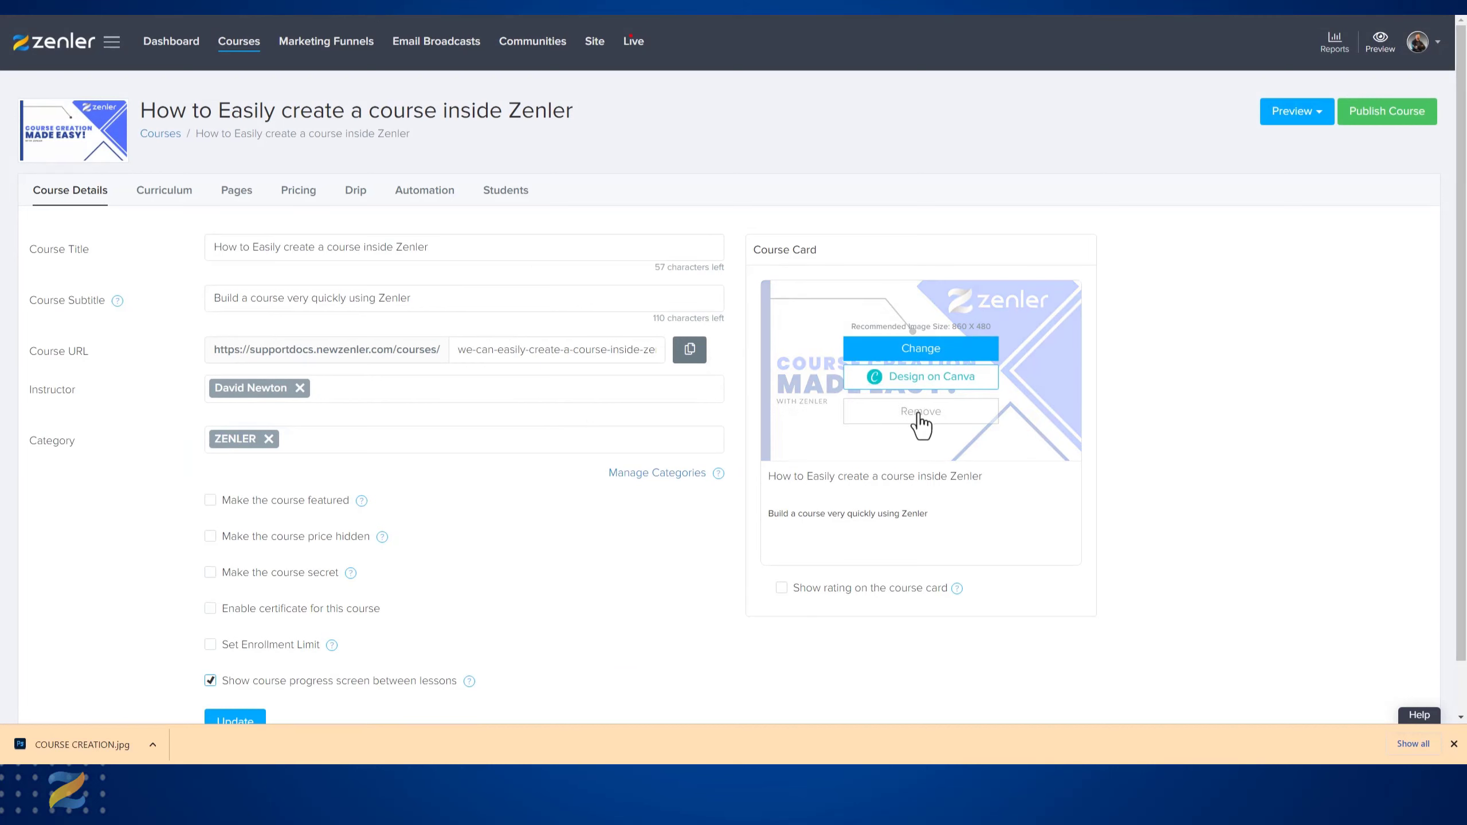
{"action": "left_click", "coordinate": [919, 416]}
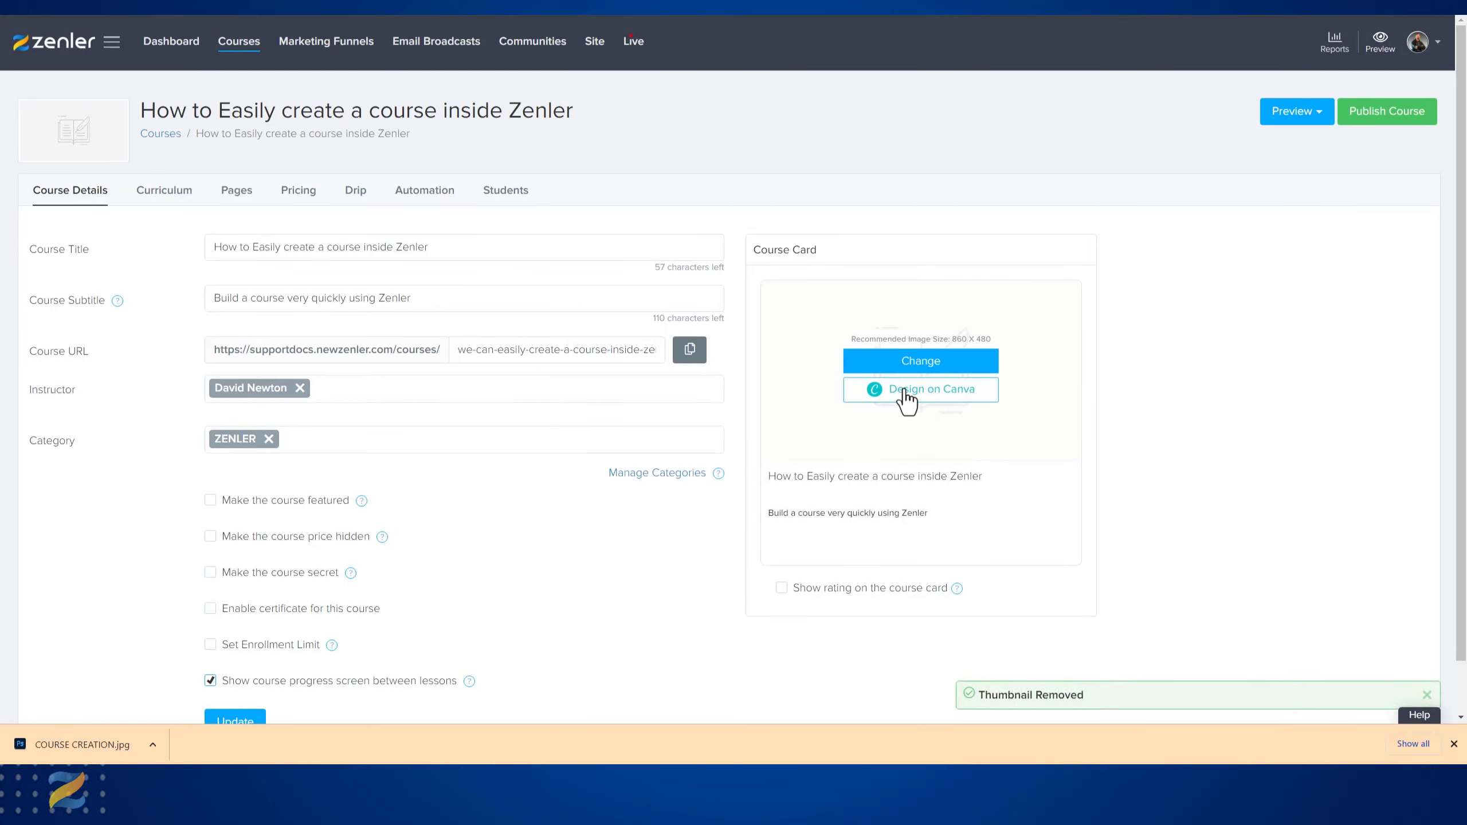
Step: Start a course card design in Canva from the "Interesting Facts" template and change its headline to COURSE CREATION MADE EASY
{"action": "left_click", "coordinate": [901, 393]}
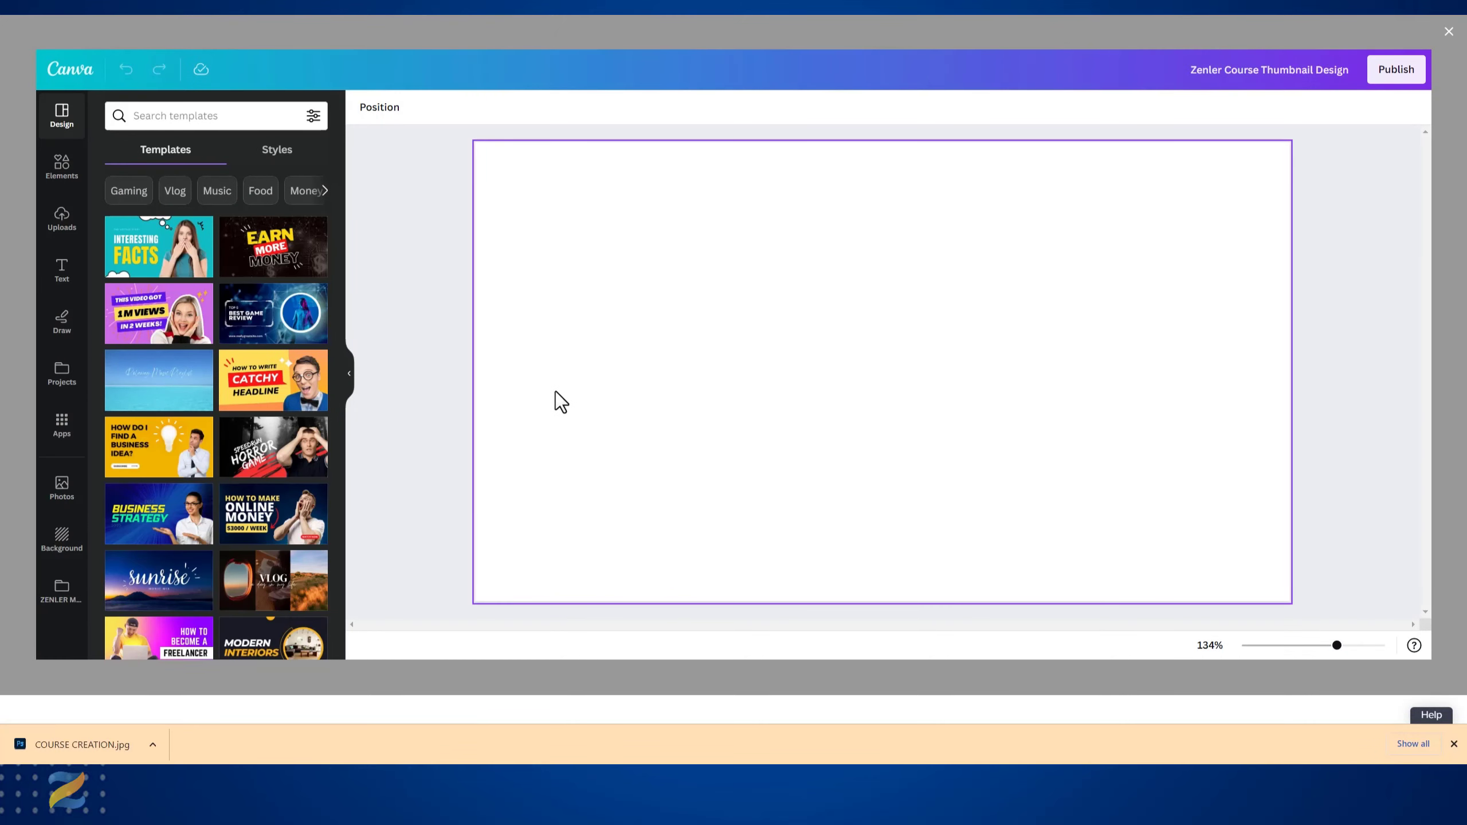
{"action": "left_click", "coordinate": [134, 255]}
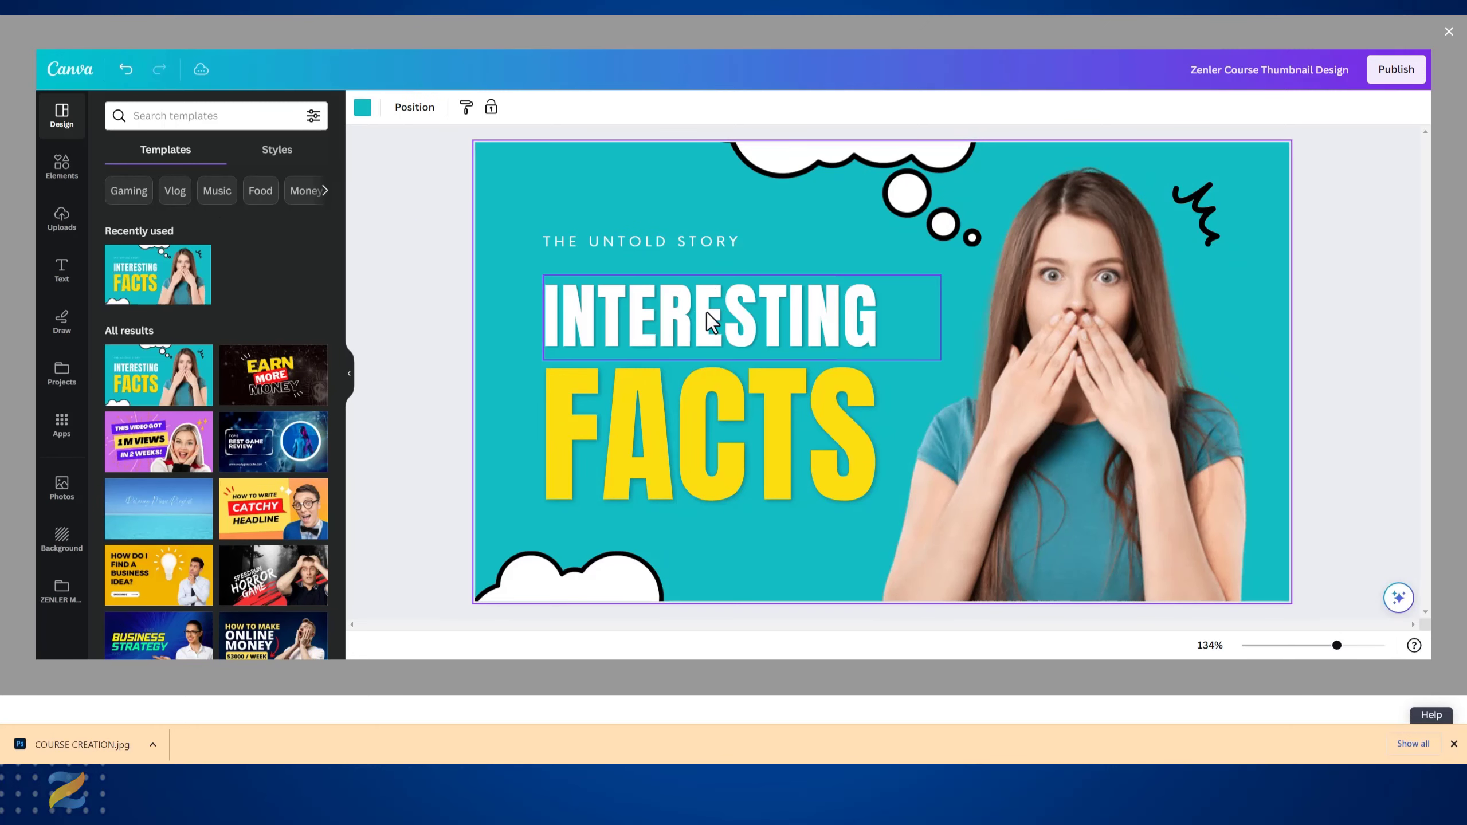
{"action": "left_click", "coordinate": [711, 321]}
{"action": "double_click", "coordinate": [867, 313]}
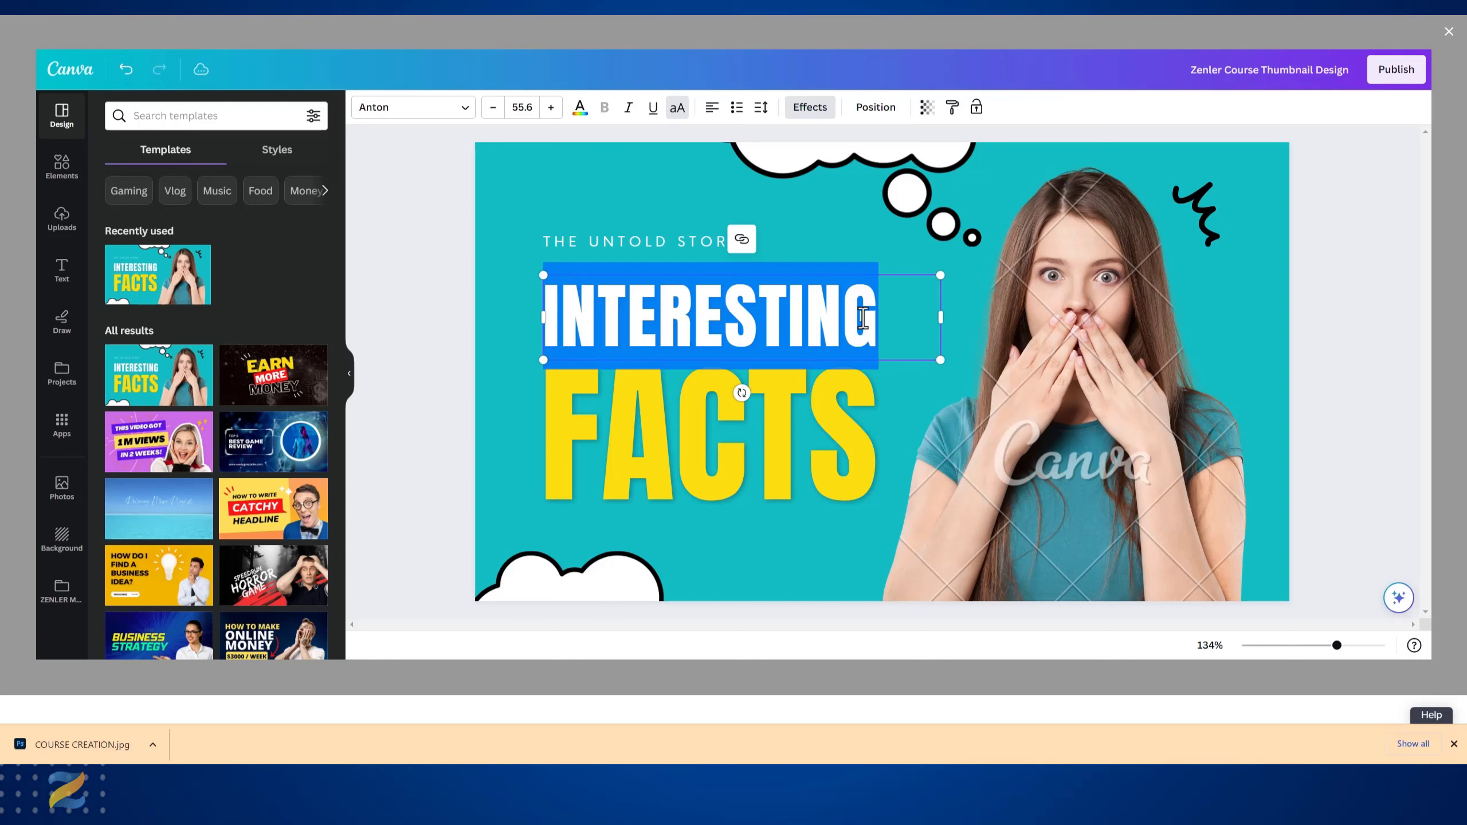
{"action": "type", "text": "COURSE"}
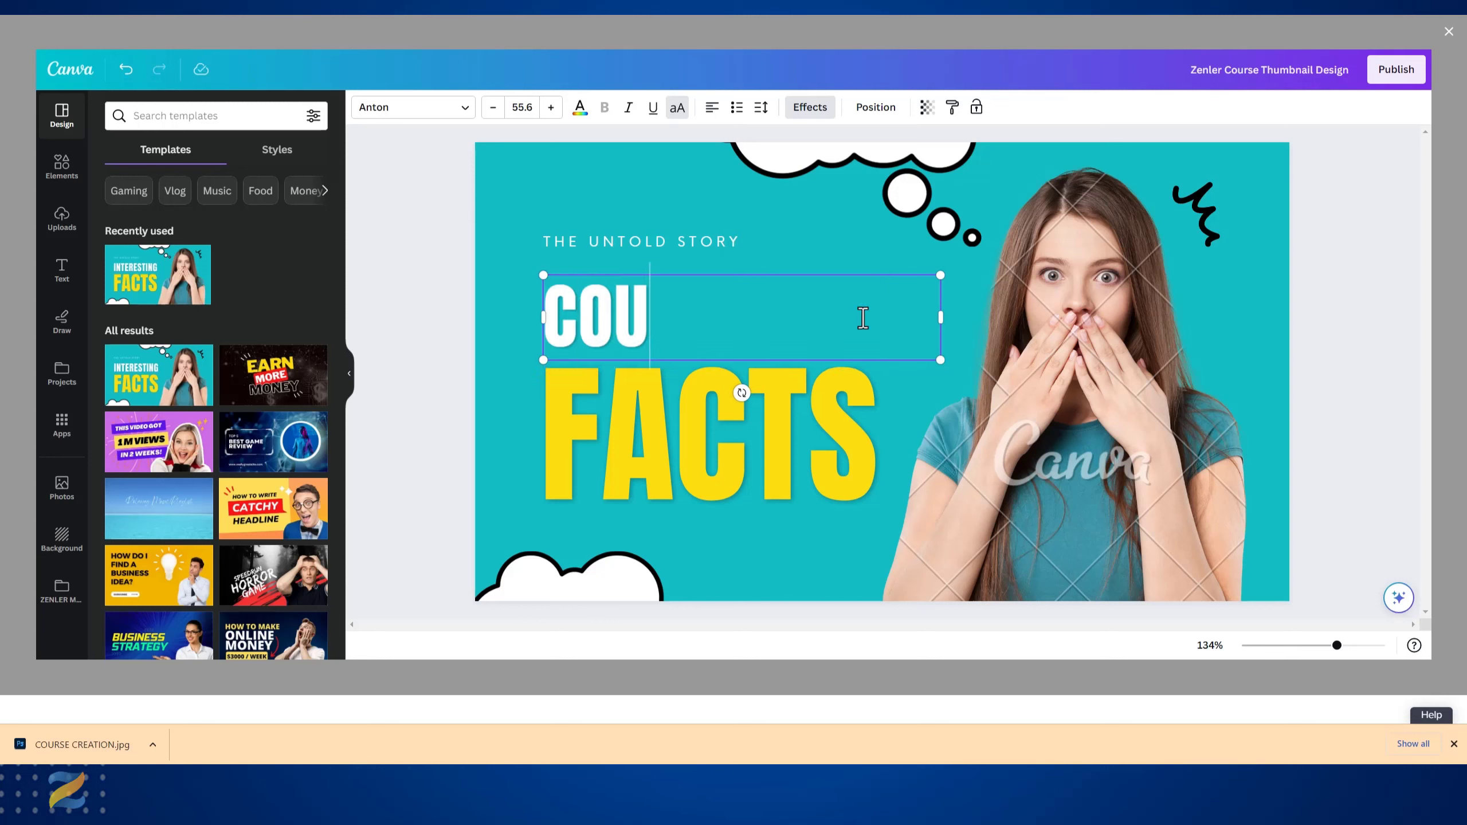
{"action": "type", "text": " CREATION"}
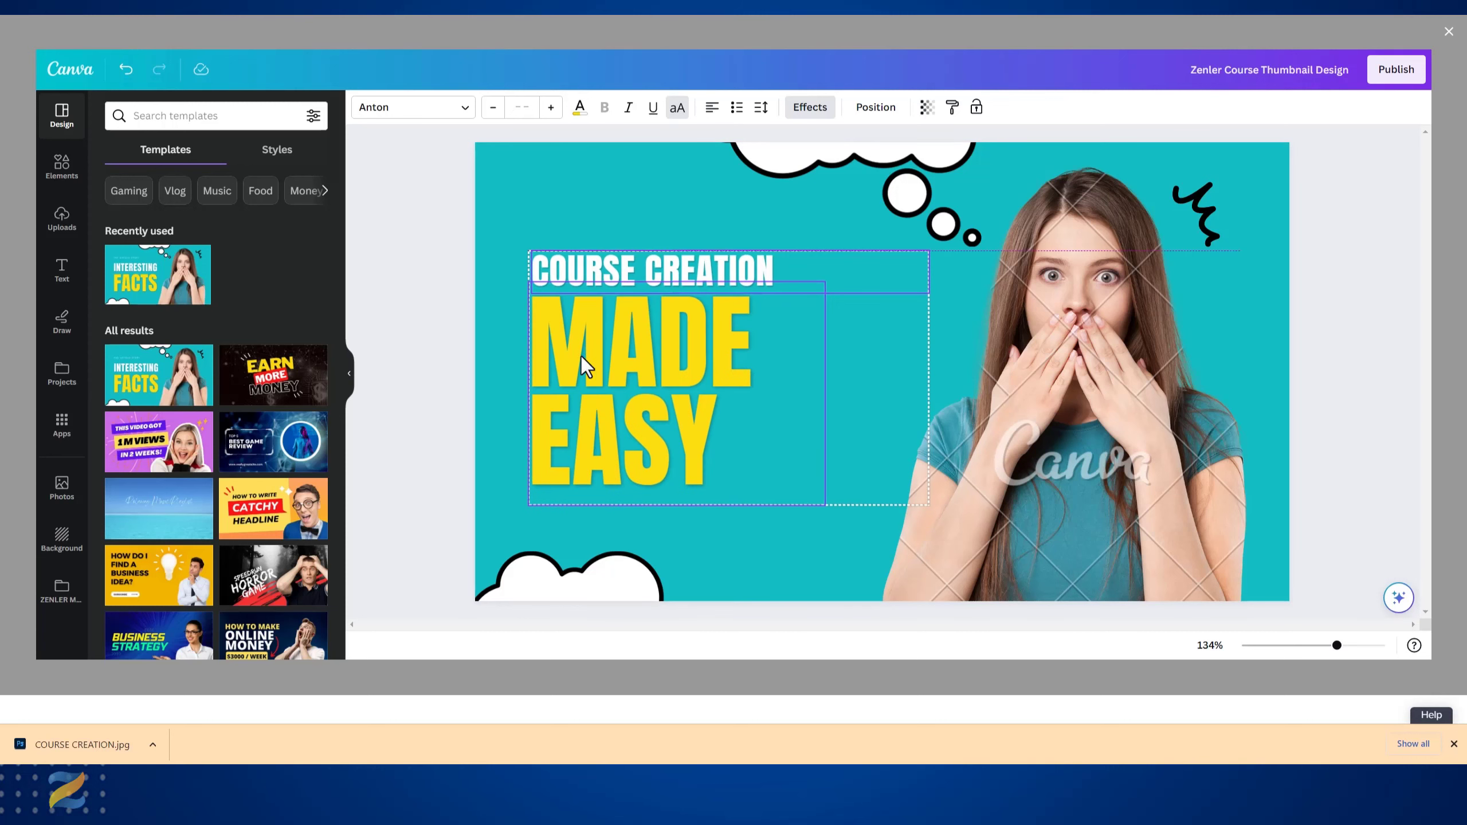
{"action": "left_click", "coordinate": [436, 337]}
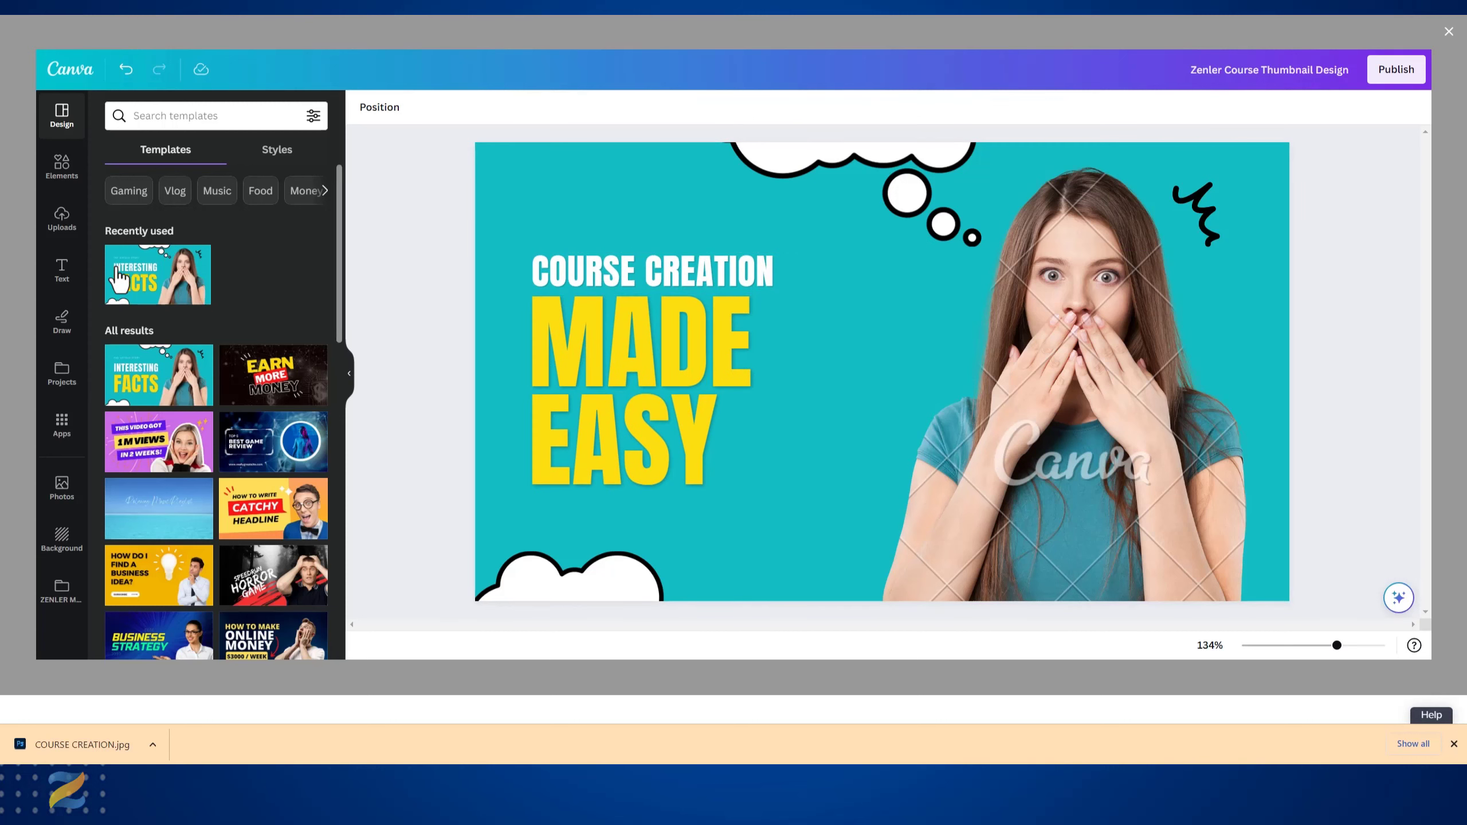
Step: Add the uploaded white Zenler logo to the design and scale it down to fit above the COURSE CREATION text
{"action": "left_click", "coordinate": [62, 222]}
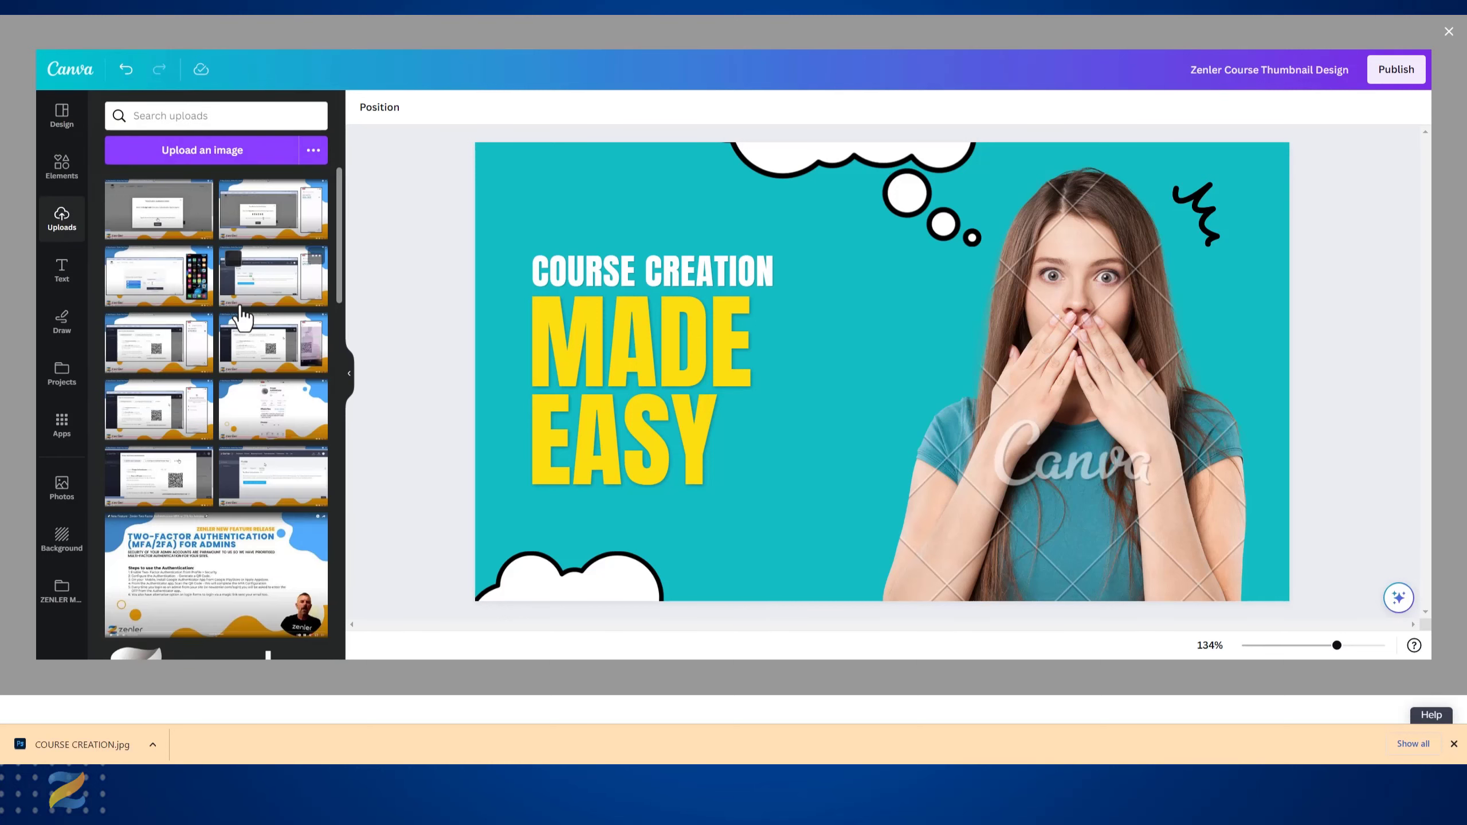
{"action": "scroll", "coordinate": [236, 316], "scroll_direction": "down", "scroll_amount": 8}
{"action": "scroll", "coordinate": [203, 236], "scroll_direction": "up", "scroll_amount": 3}
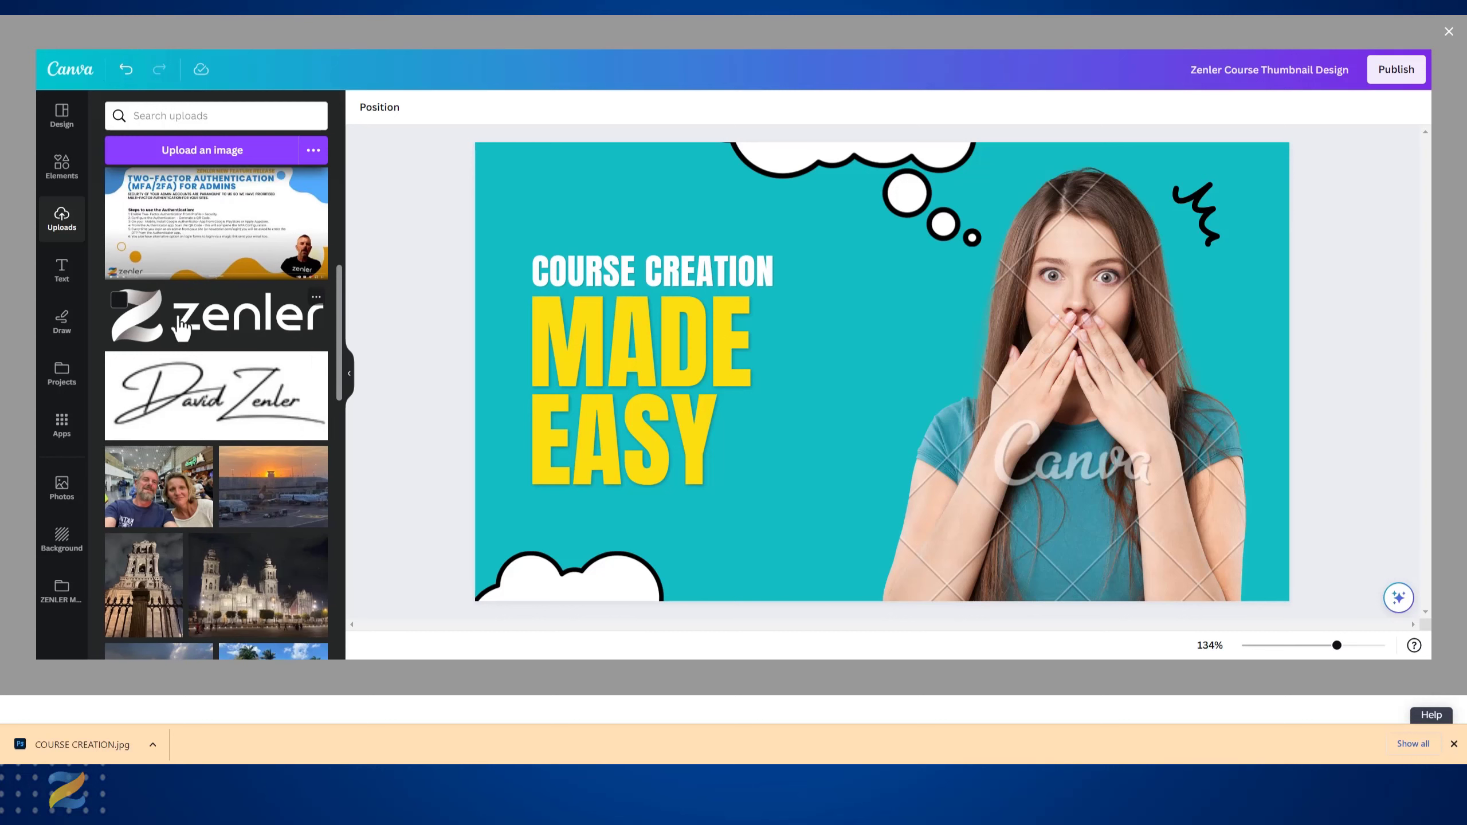
{"action": "left_click_drag", "start_coordinate": [181, 327], "coordinate": [833, 300]}
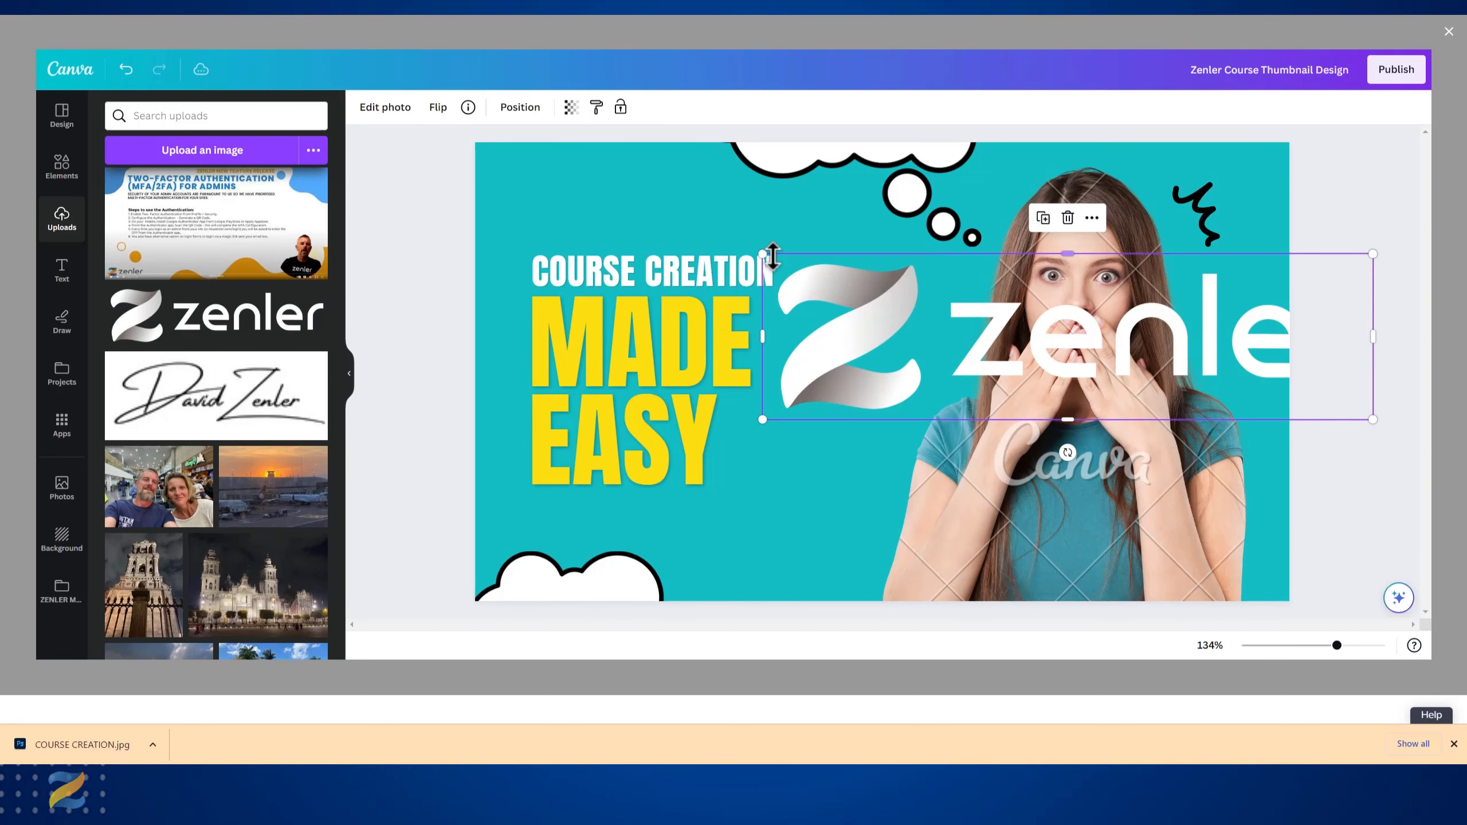
{"action": "left_click_drag", "start_coordinate": [774, 257], "coordinate": [562, 214]}
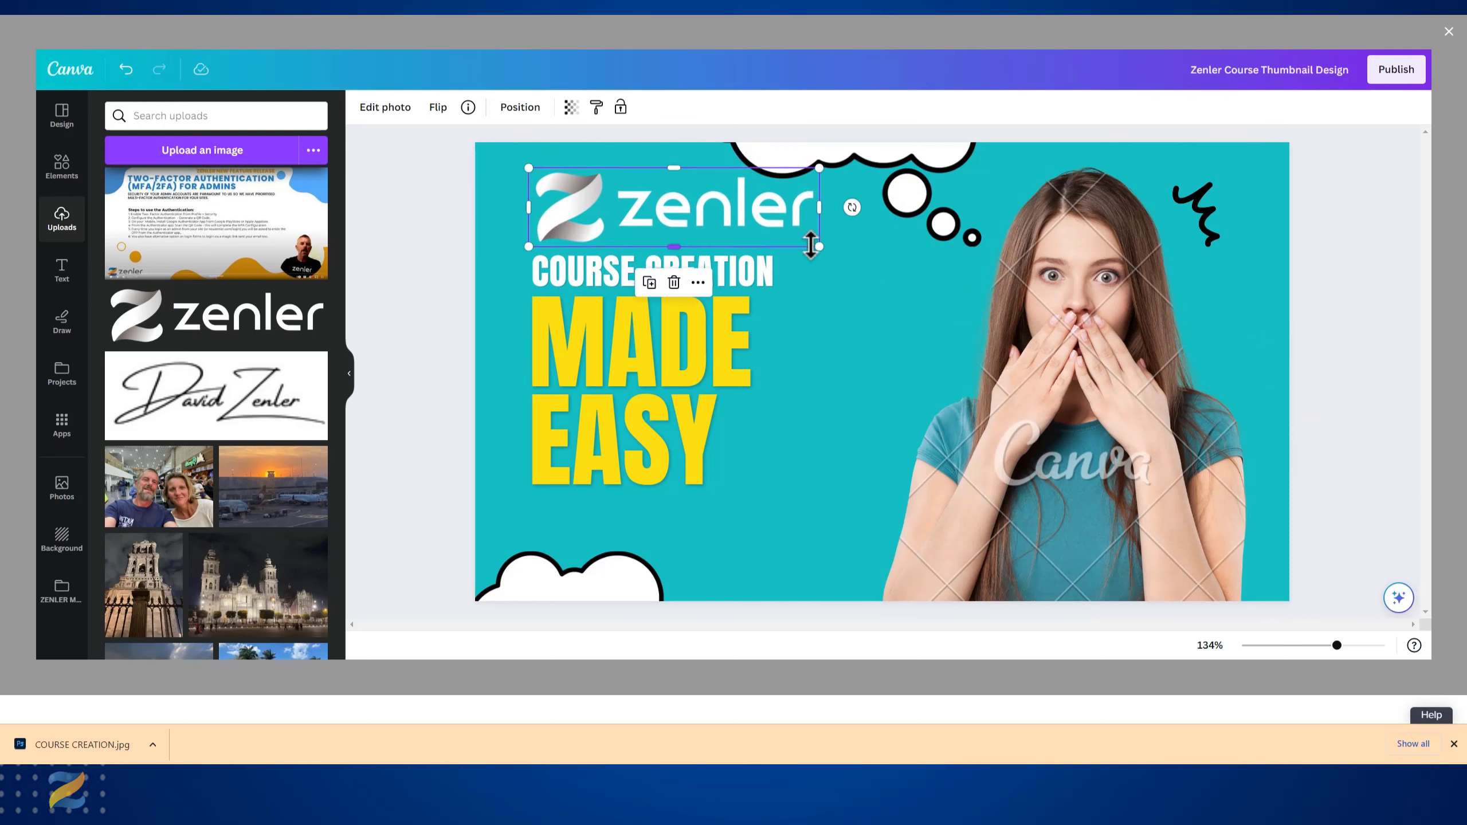
{"action": "left_click_drag", "start_coordinate": [818, 245], "coordinate": [718, 217]}
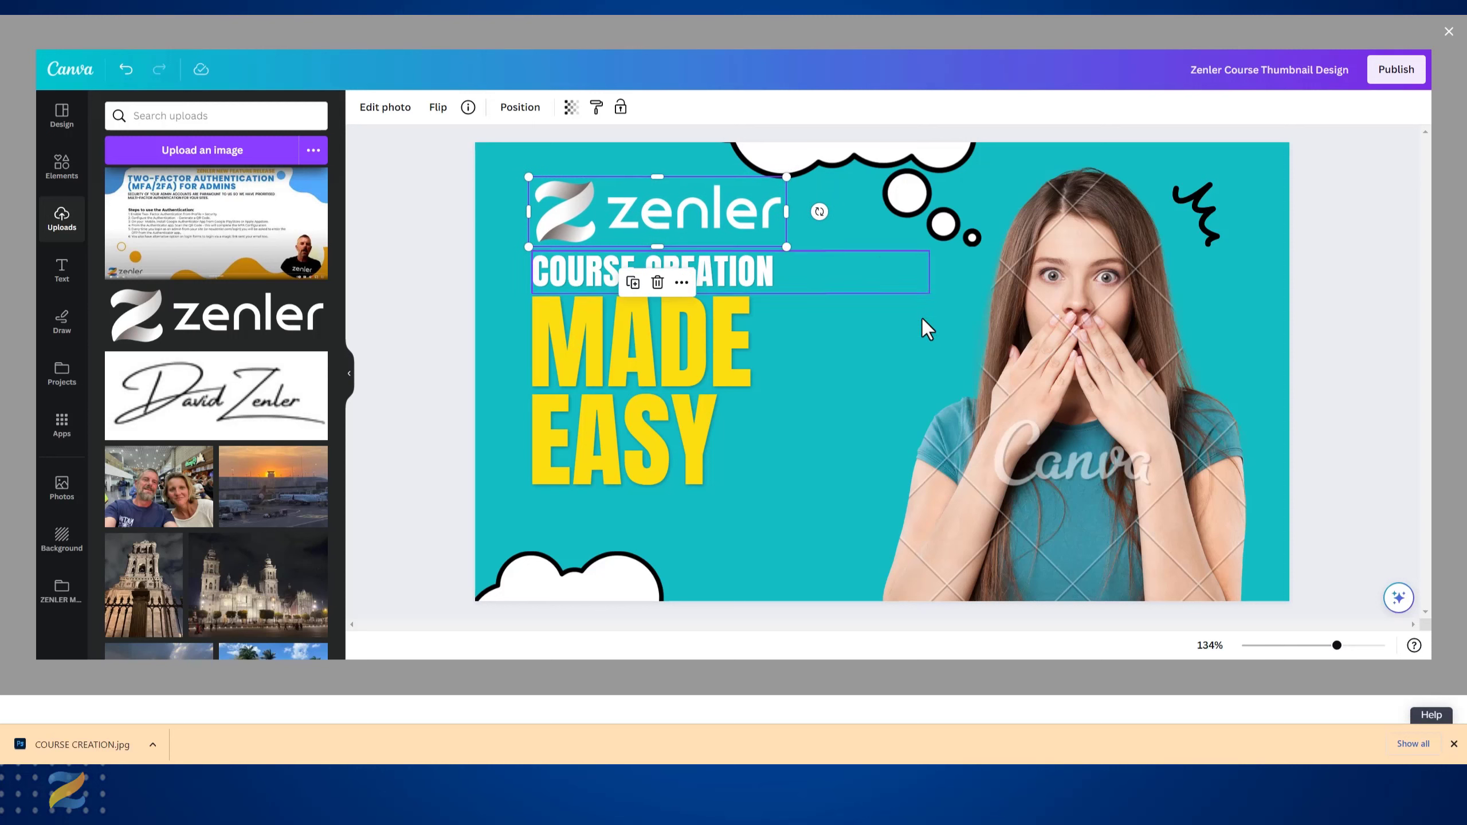
Step: Try to publish the design, then delete the premium photo of the woman from it
{"action": "left_click", "coordinate": [1392, 71]}
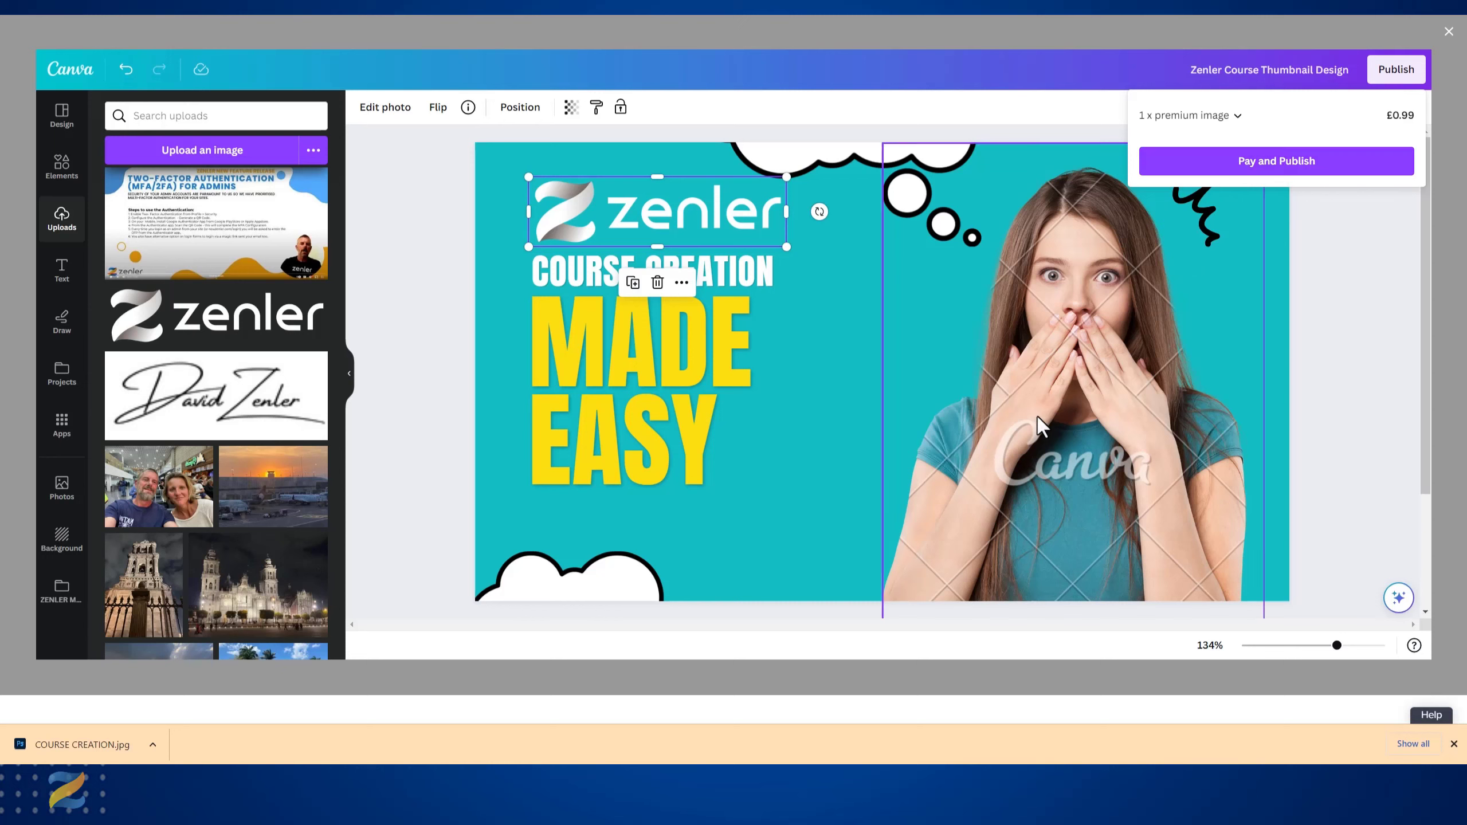
{"action": "left_click", "coordinate": [1097, 429]}
{"action": "key", "text": "Delete"}
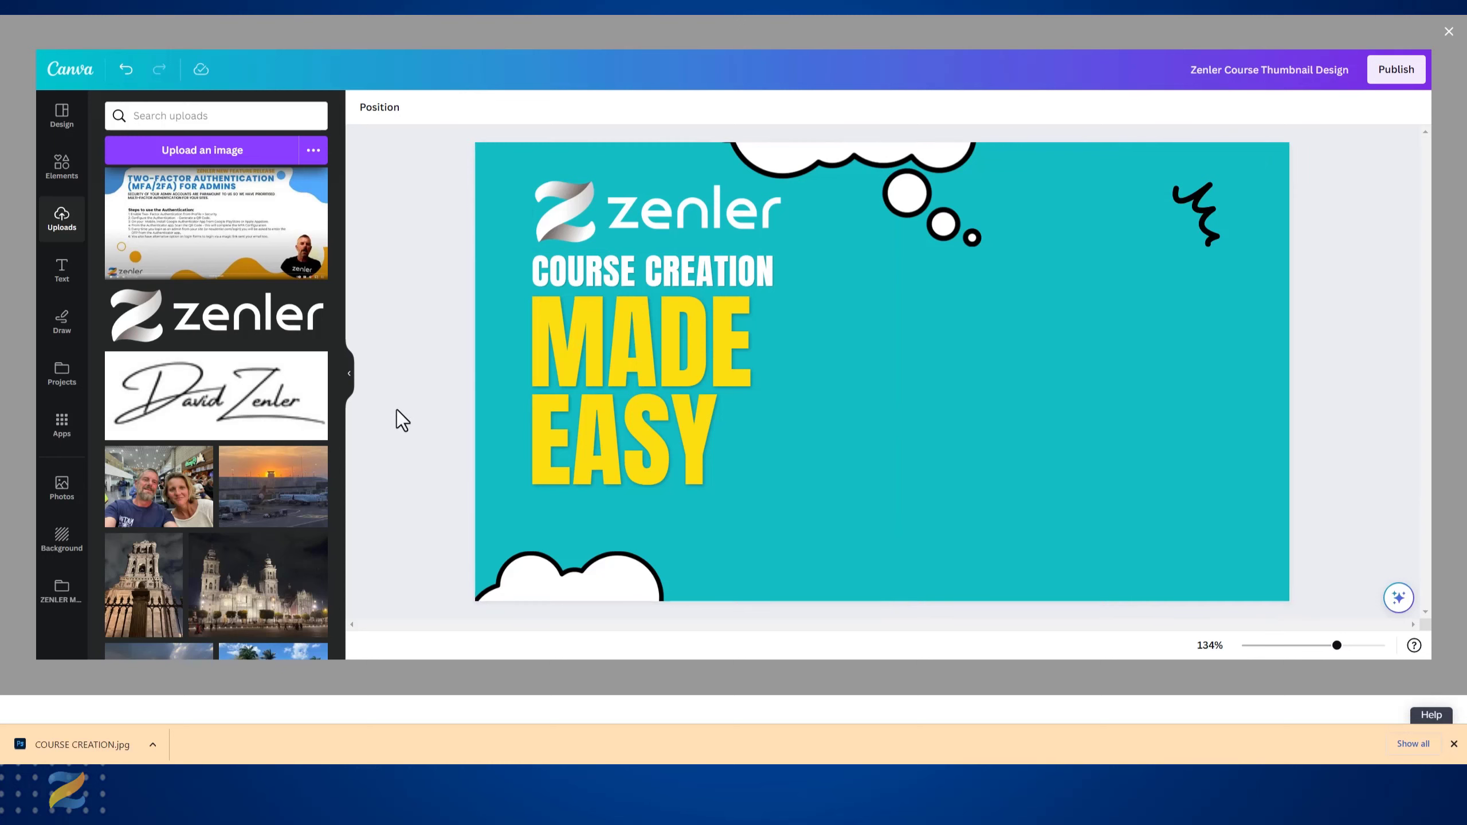
Step: Enlarge both headline texts together and widen the MADE EASY text box so it fits on one line
{"action": "left_click", "coordinate": [634, 287]}
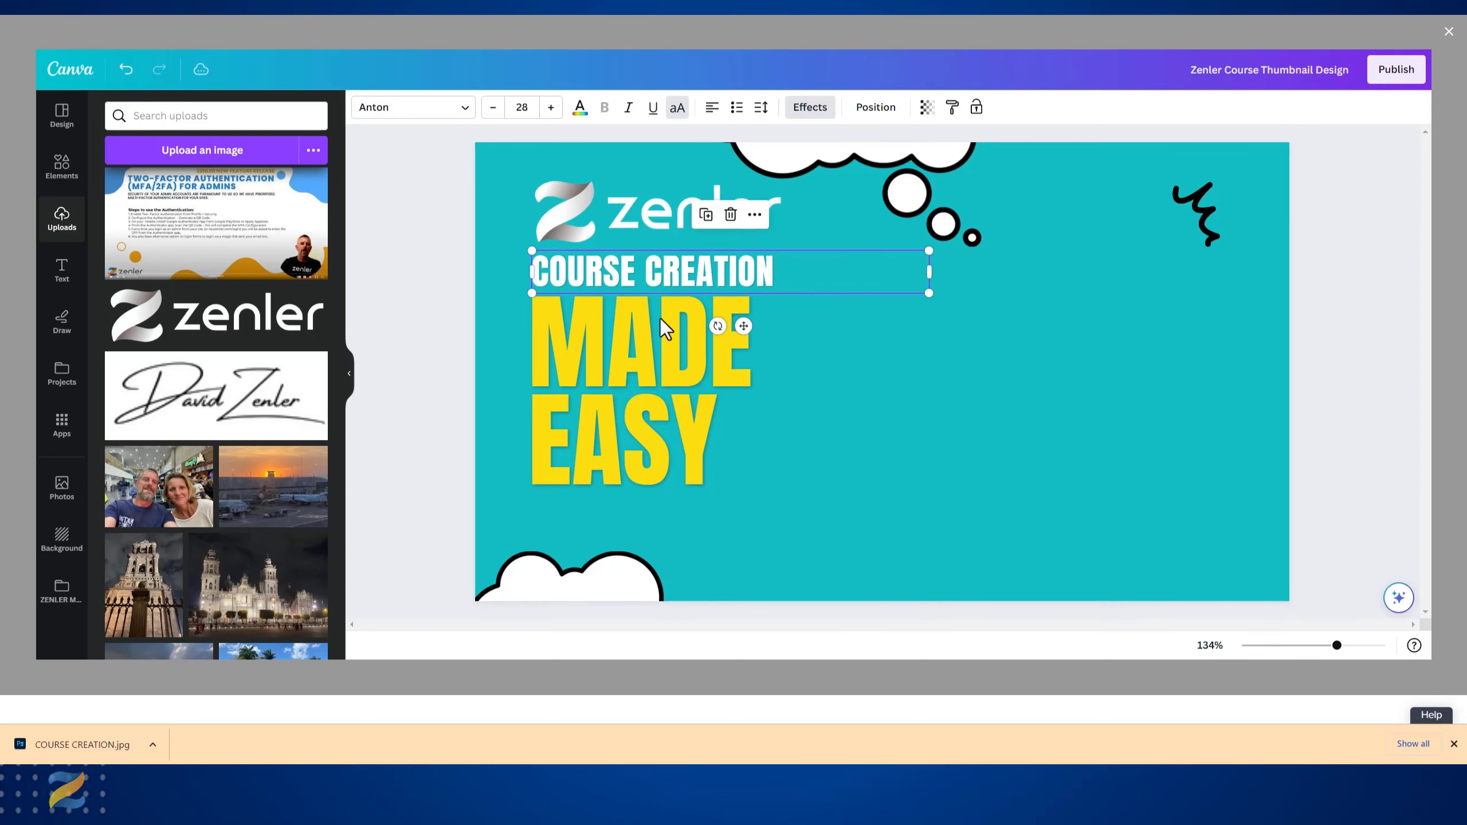
{"action": "left_click", "coordinate": [649, 346], "text": "shift"}
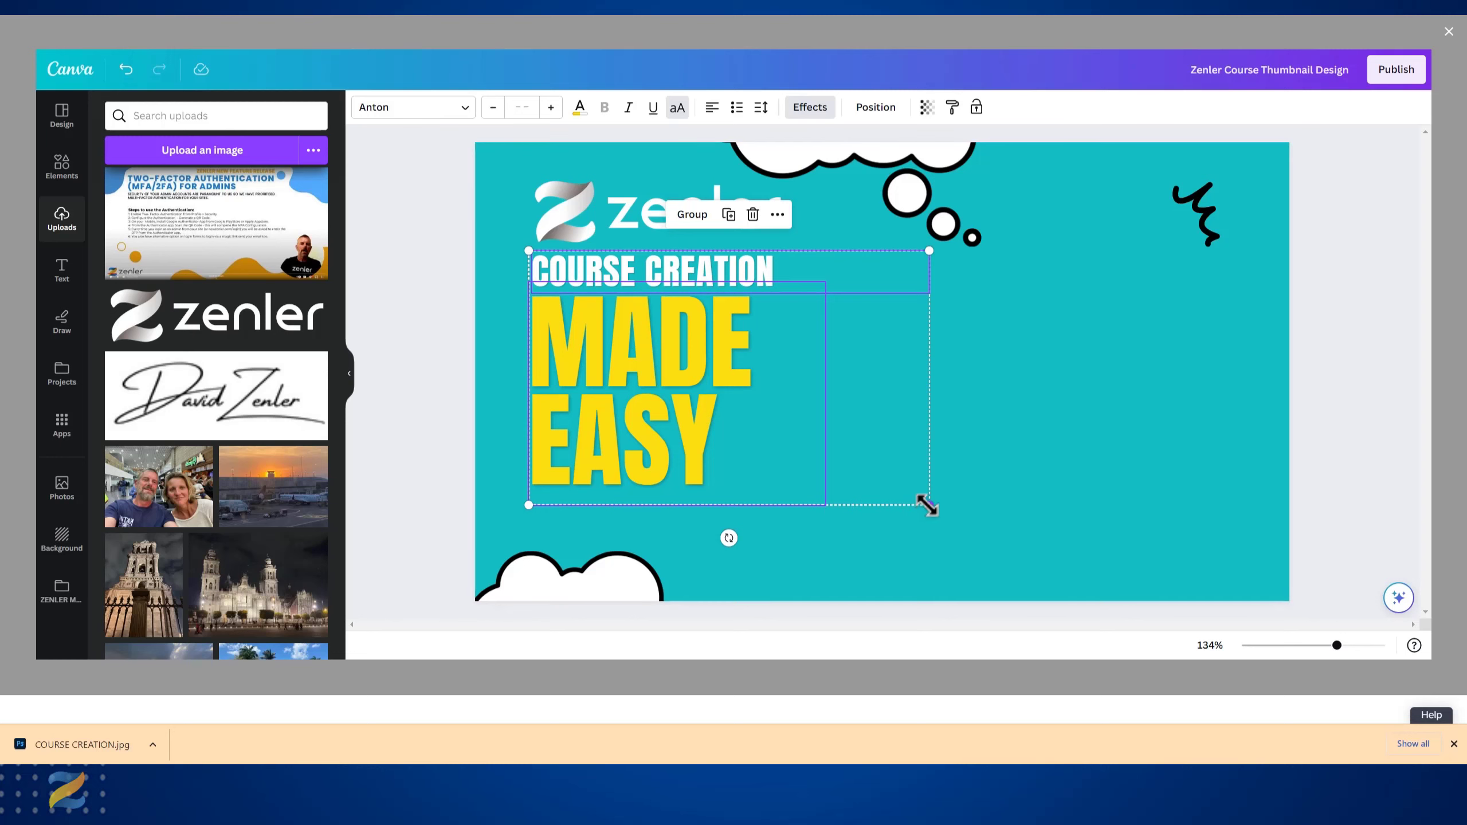
{"action": "left_click_drag", "start_coordinate": [927, 504], "coordinate": [1126, 615]}
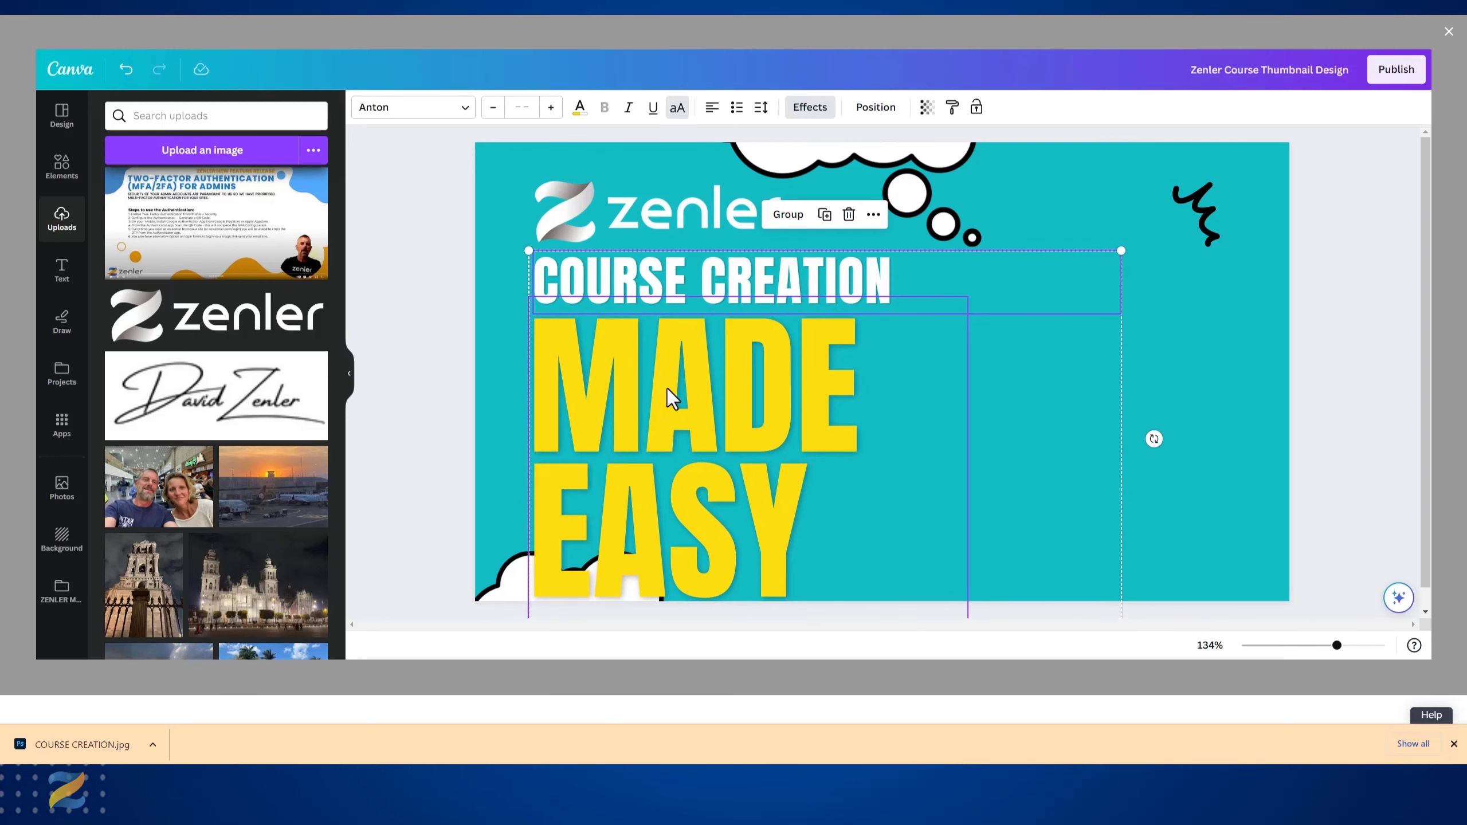
{"action": "left_click", "coordinate": [937, 460]}
{"action": "left_click", "coordinate": [812, 419]}
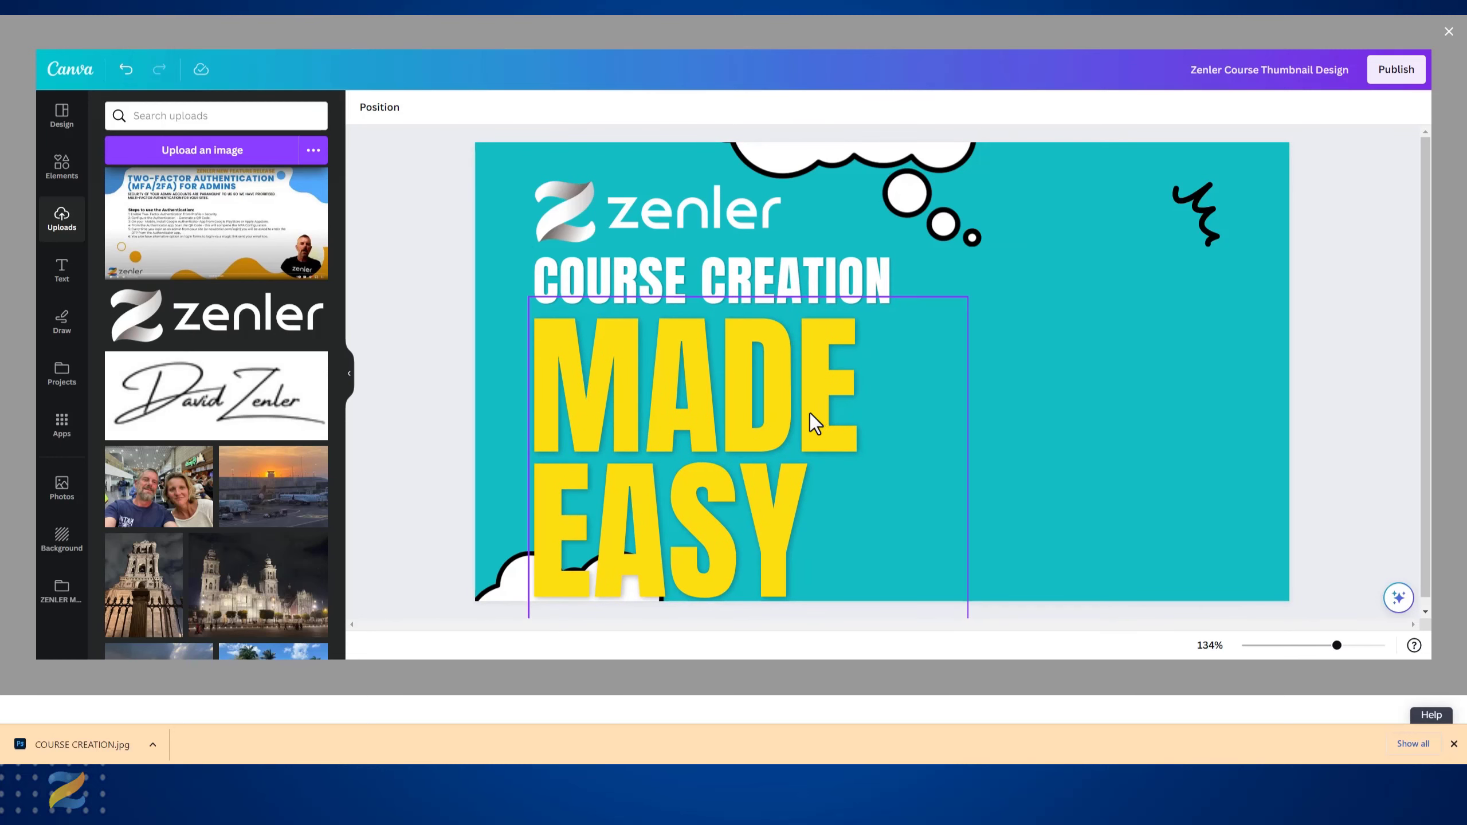
{"action": "left_click_drag", "start_coordinate": [967, 462], "coordinate": [1204, 457]}
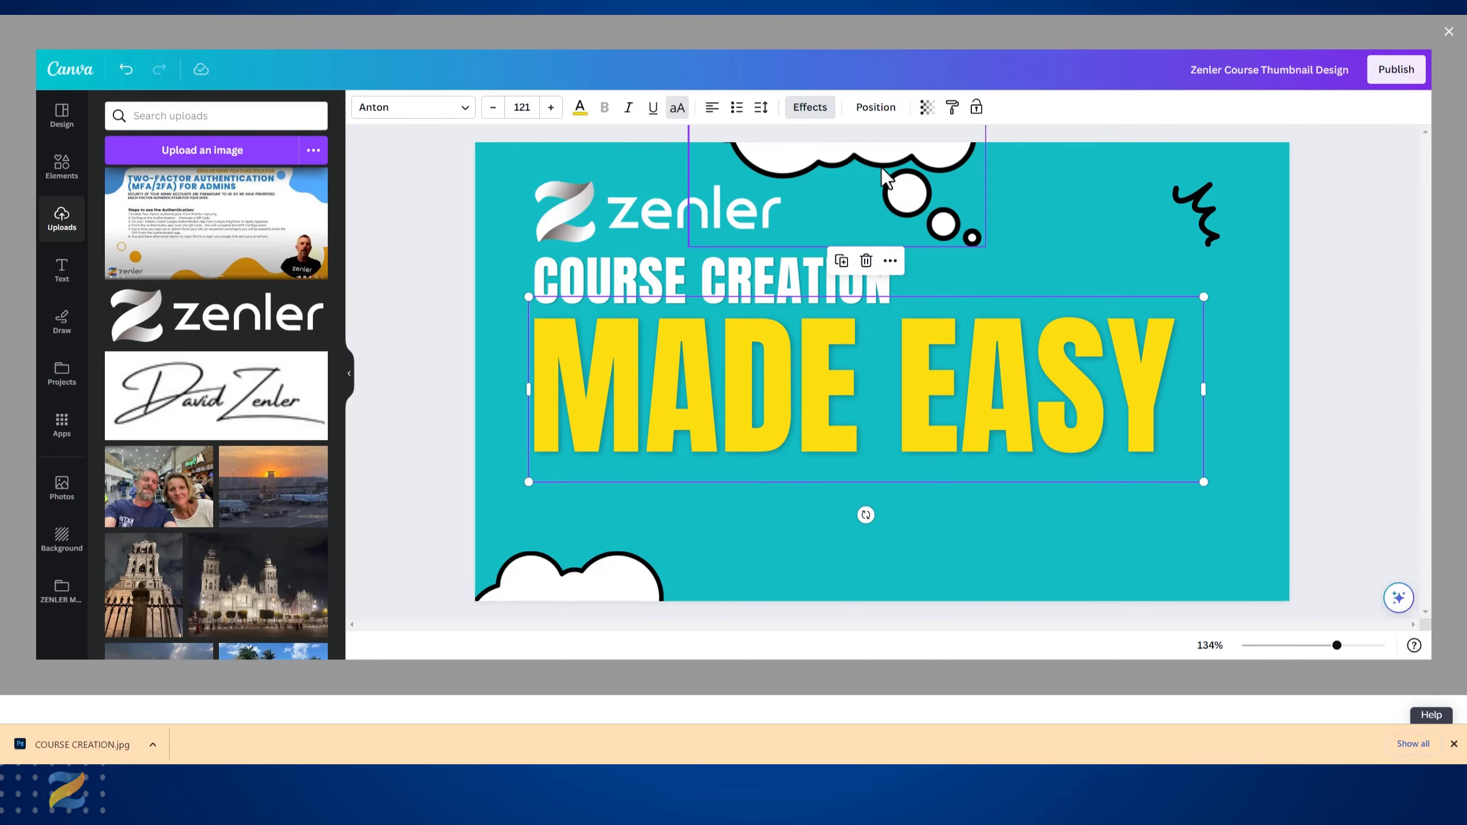
Step: Move the thought bubble down beside the logo and publish the design as the course card image
{"action": "left_click", "coordinate": [909, 219]}
{"action": "left_click_drag", "start_coordinate": [909, 218], "coordinate": [980, 246]}
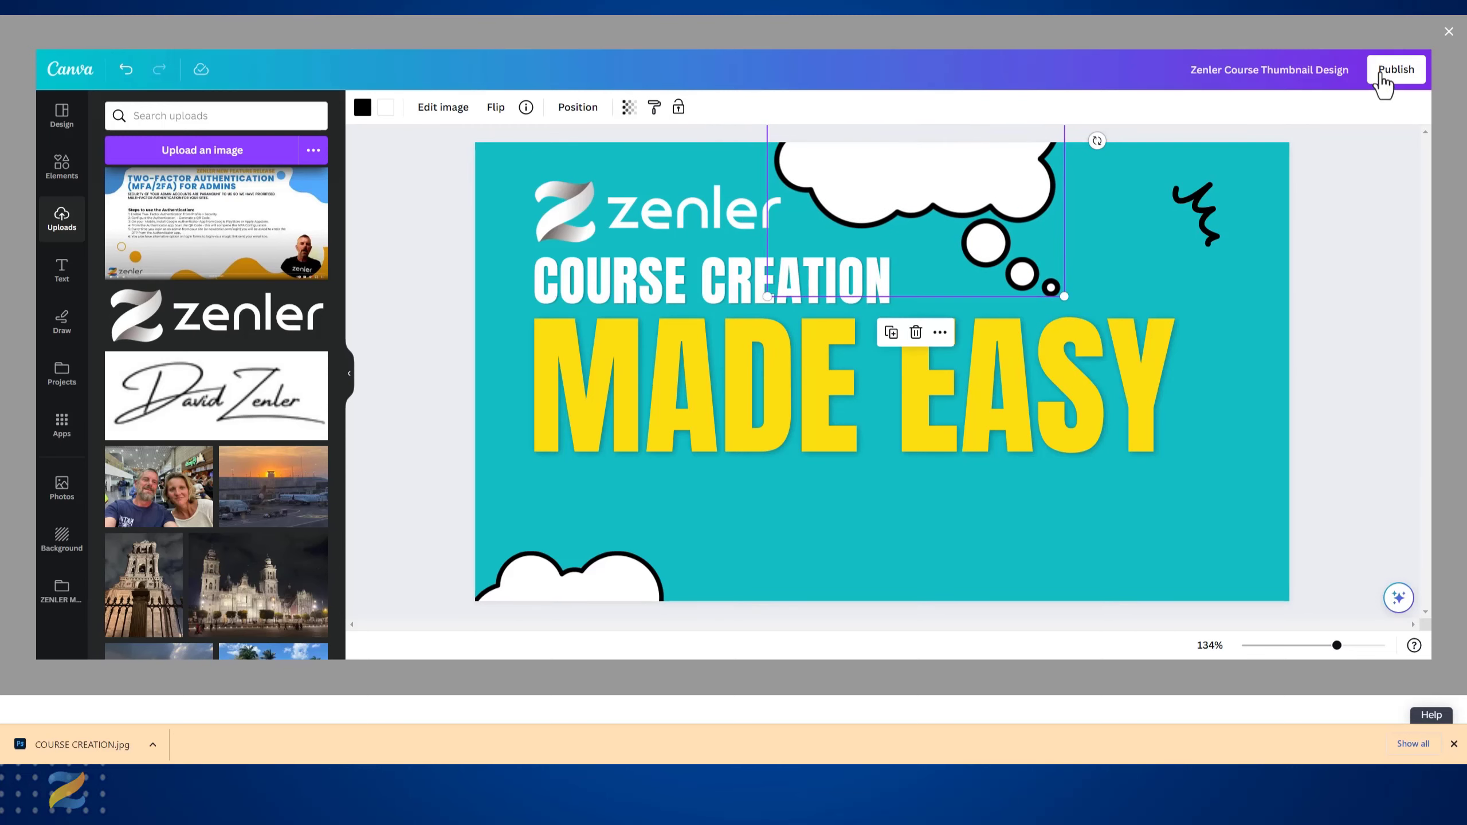
{"action": "left_click", "coordinate": [1393, 67]}
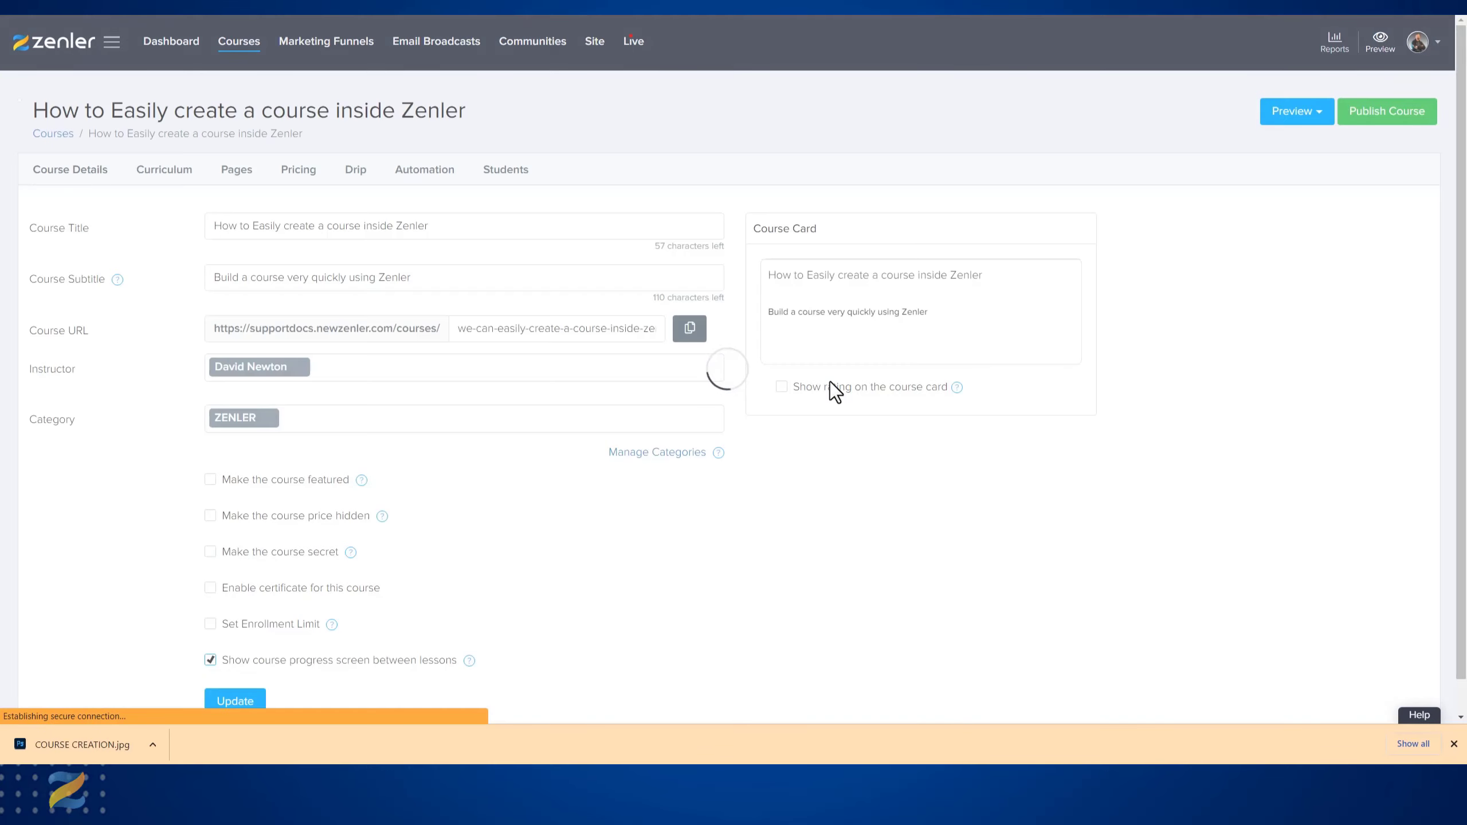
{"action": "mouse_move", "coordinate": [839, 361]}
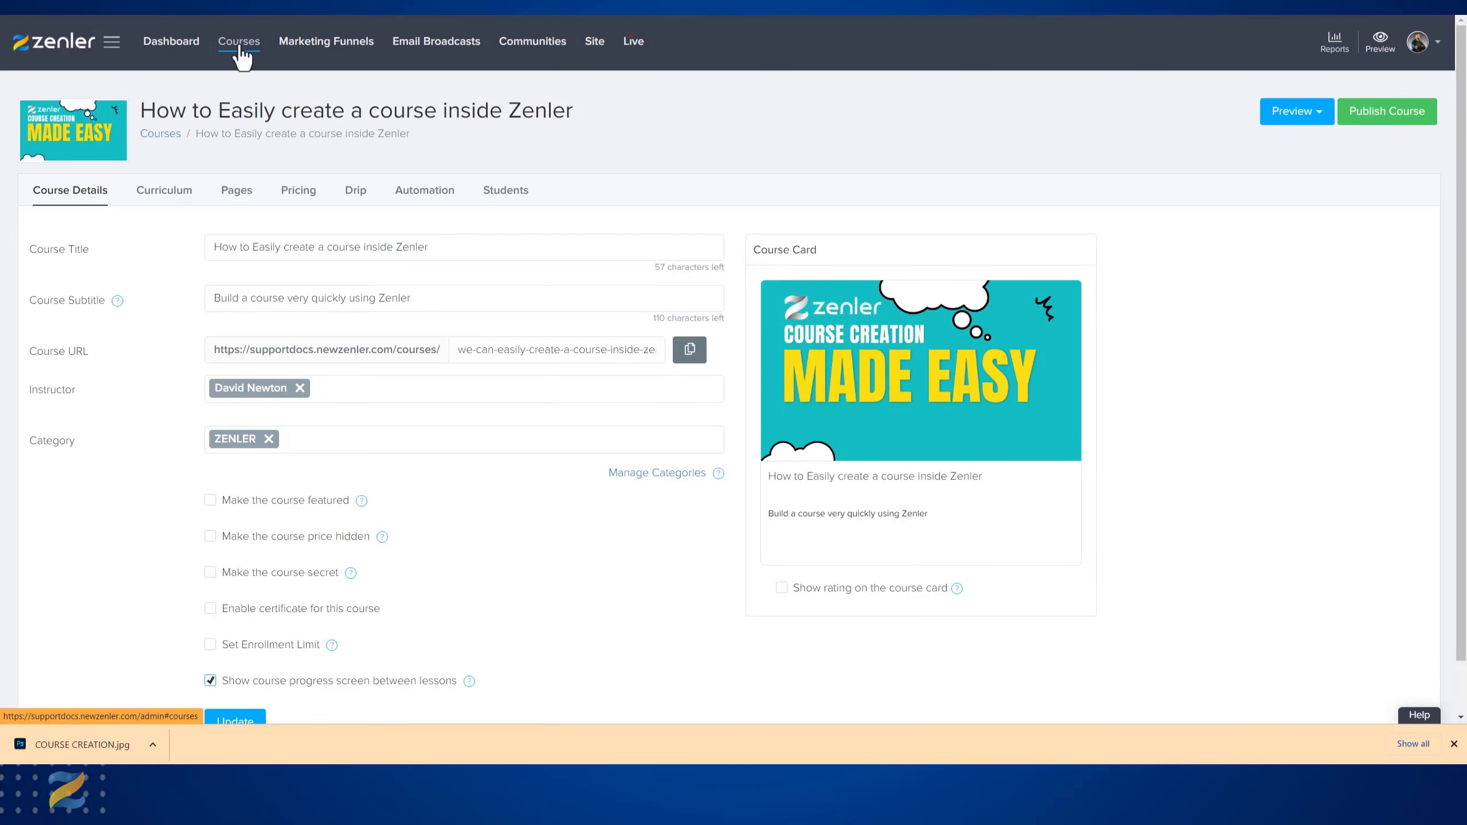
Step: Save the course details update, check the course's card in the list of all courses and reopen the course
{"action": "scroll", "coordinate": [425, 491], "scroll_direction": "down", "scroll_amount": 1}
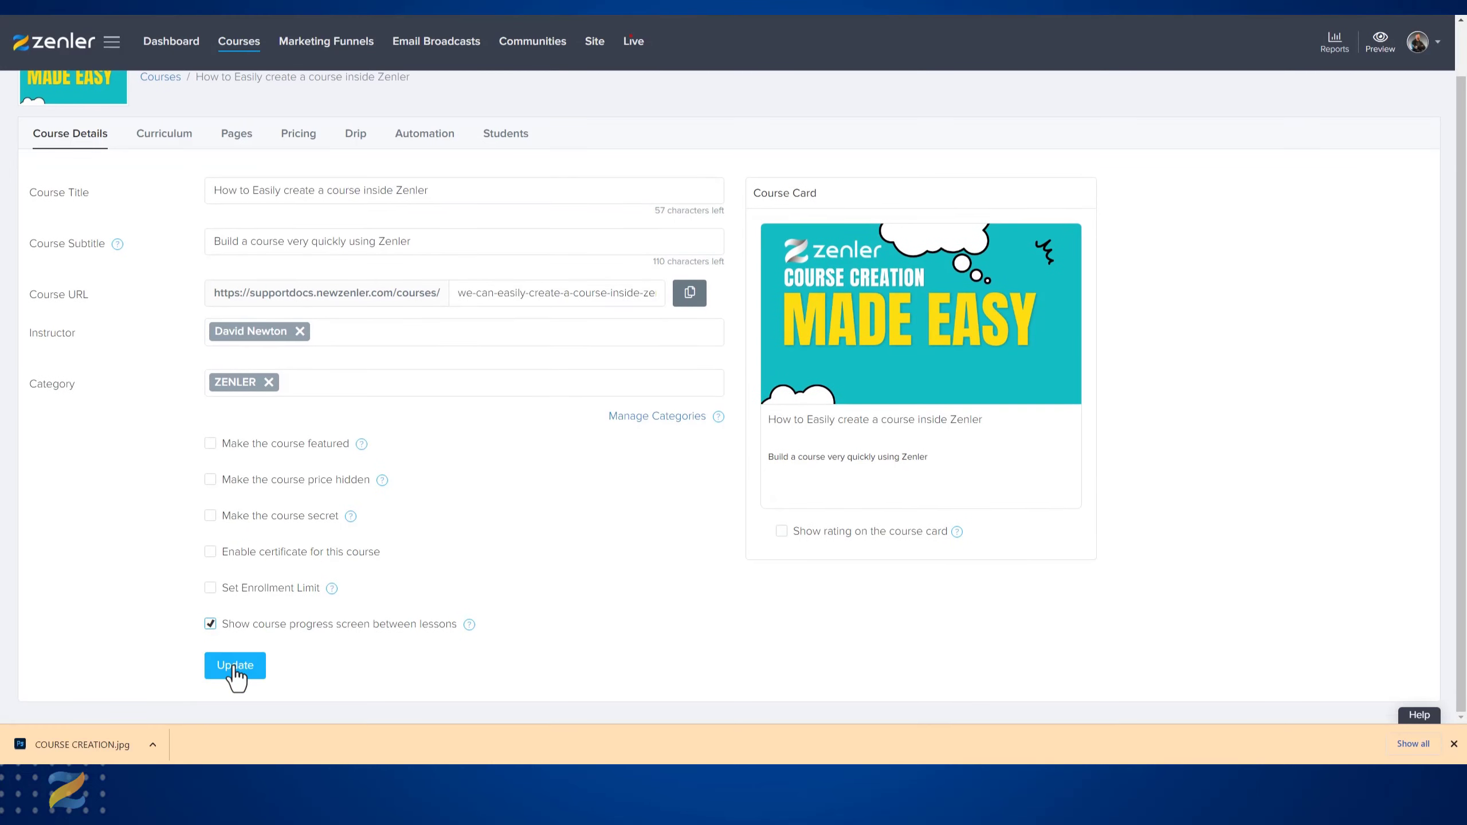
{"action": "left_click", "coordinate": [235, 671]}
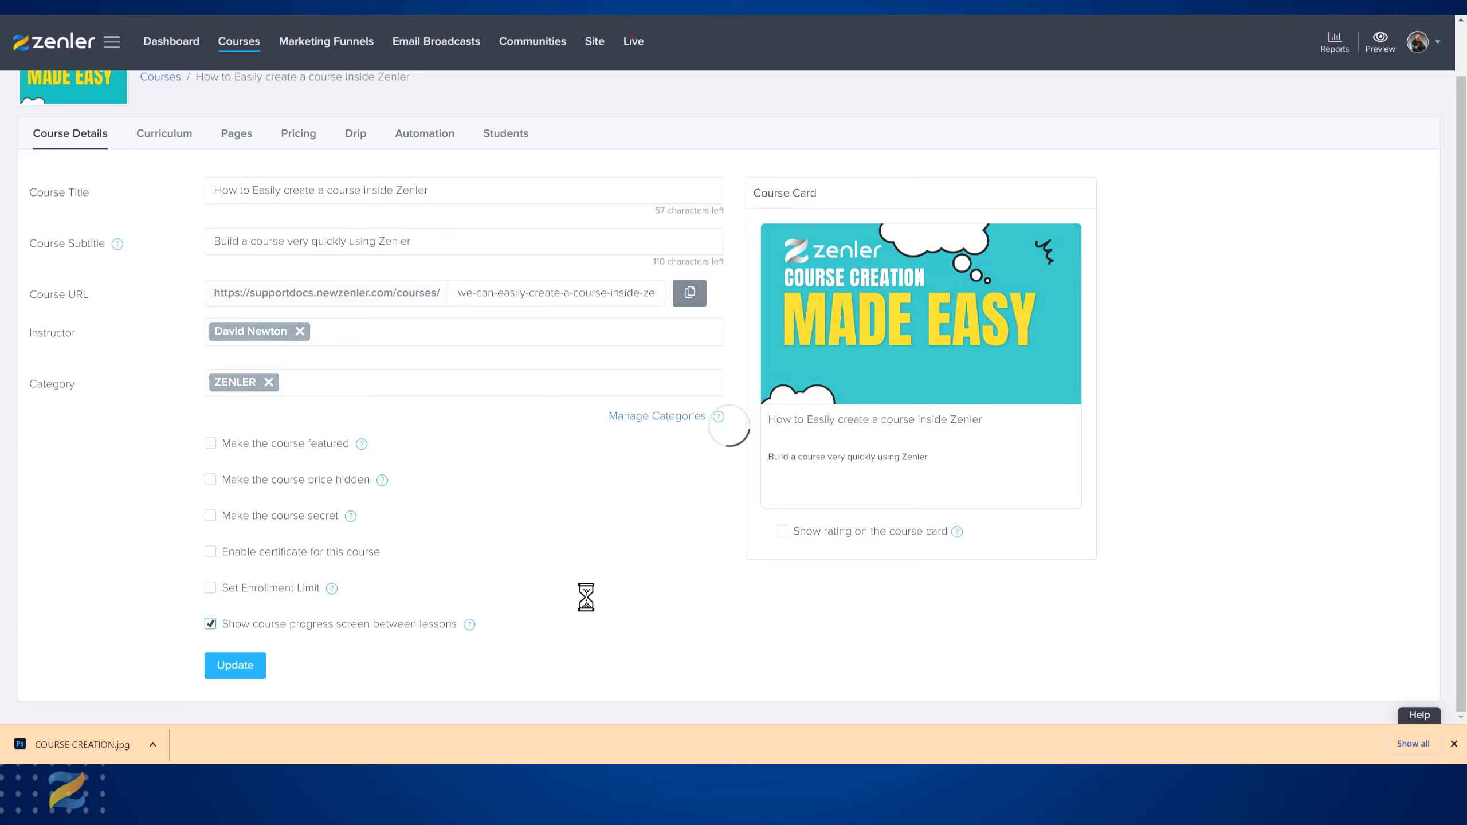
{"action": "left_click", "coordinate": [237, 45]}
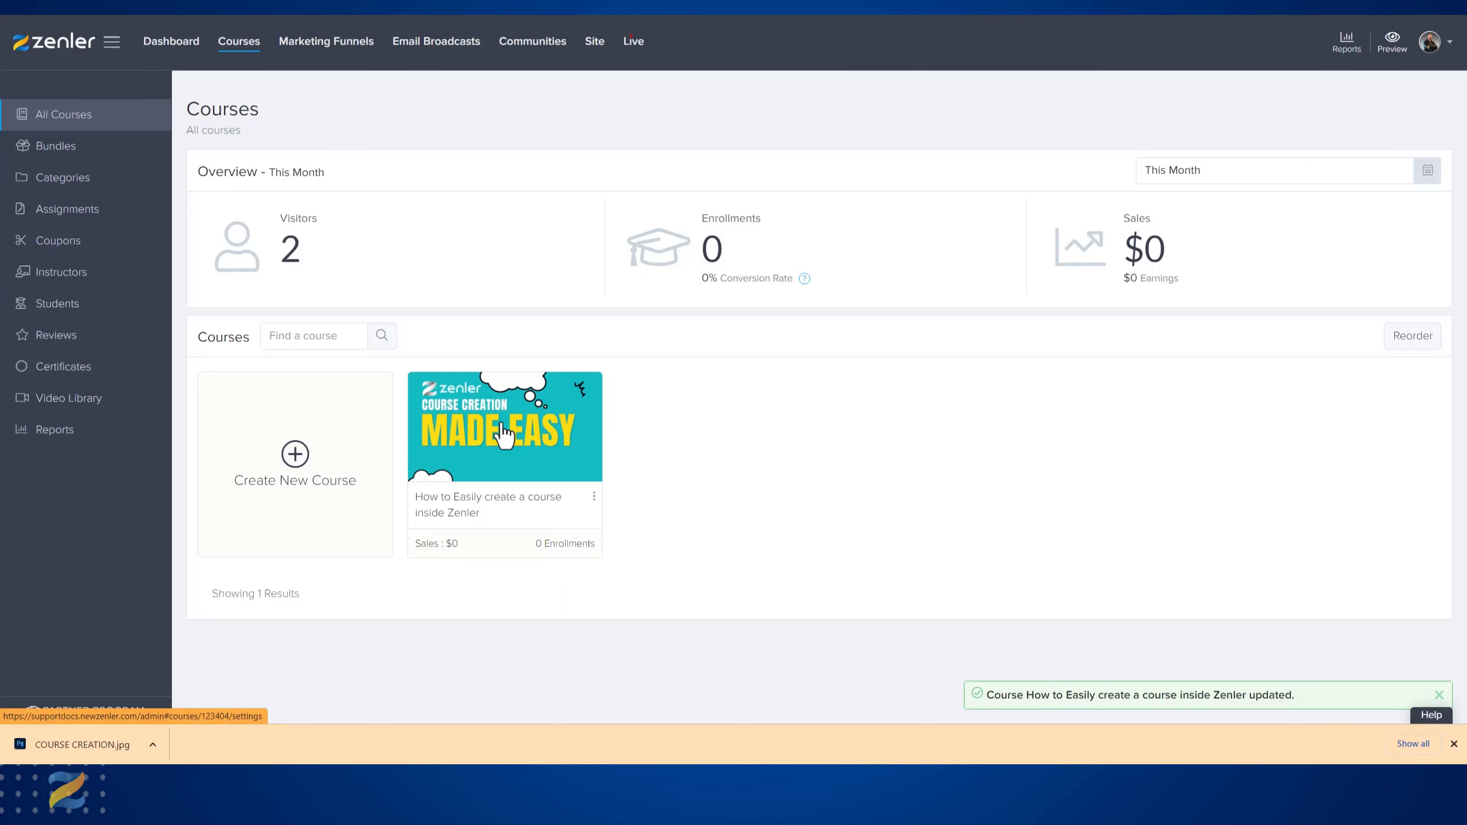
{"action": "left_click", "coordinate": [514, 446]}
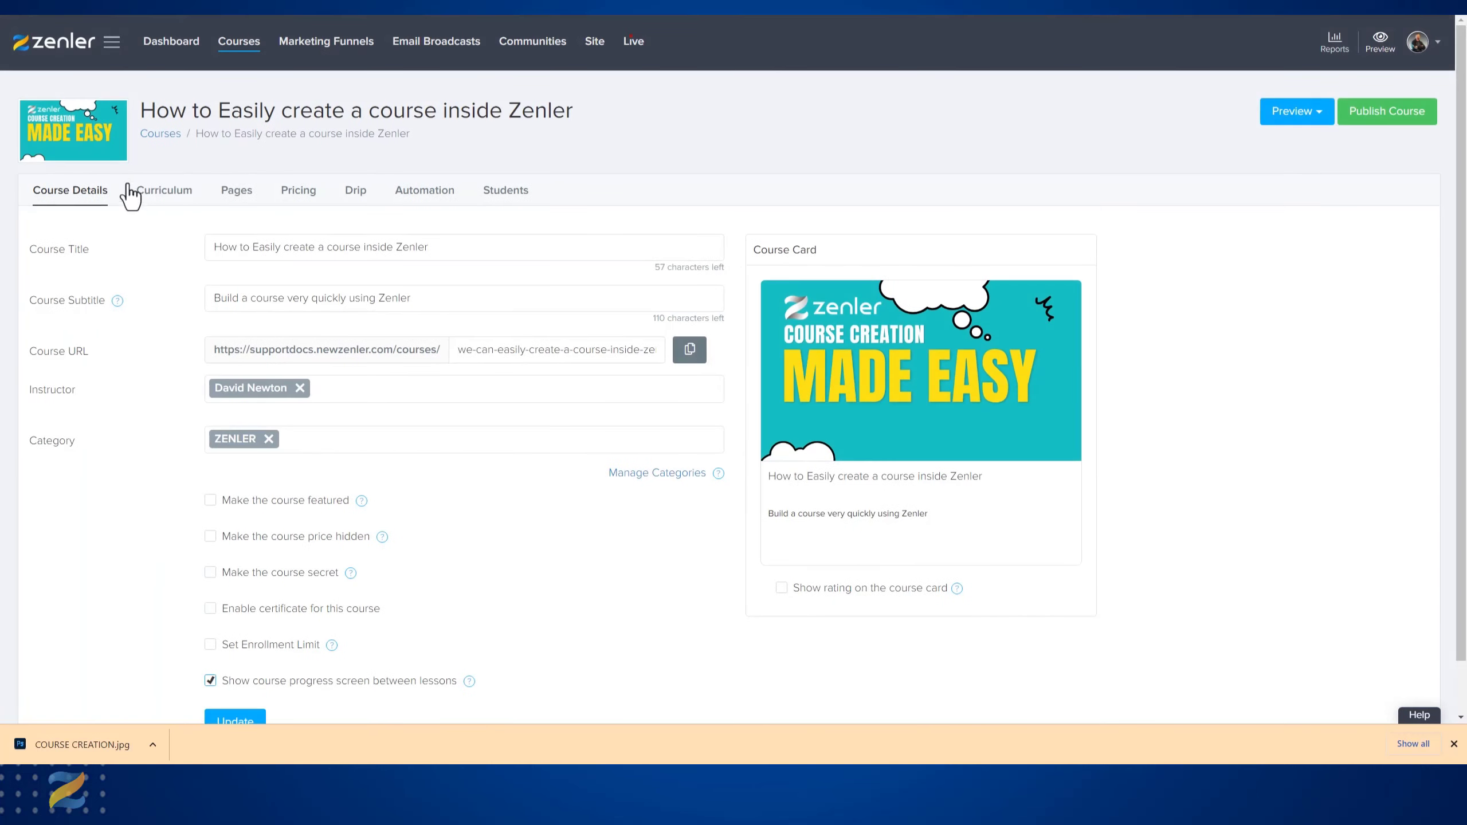